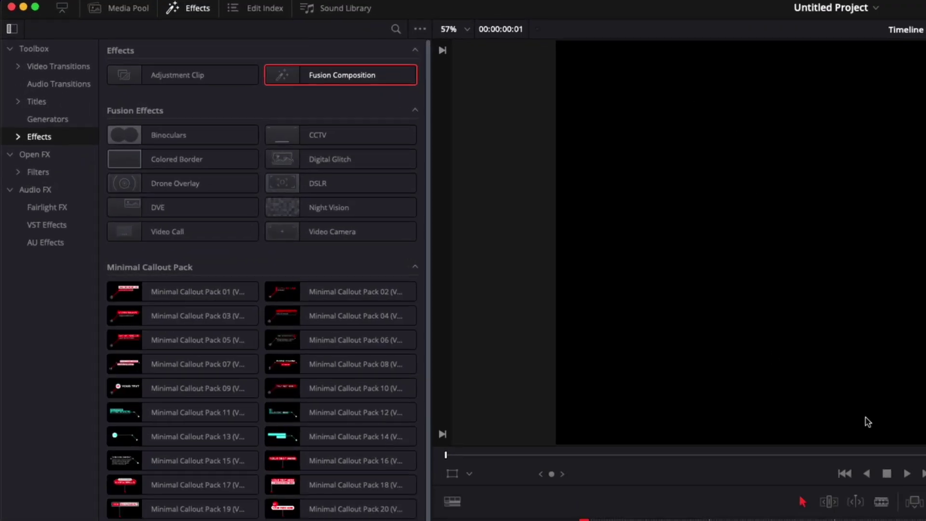
Step: Place a Fusion Composition at the start of V1, open it in Fusion, and move MediaOut1 right
drag(407, 72, 583, 520)
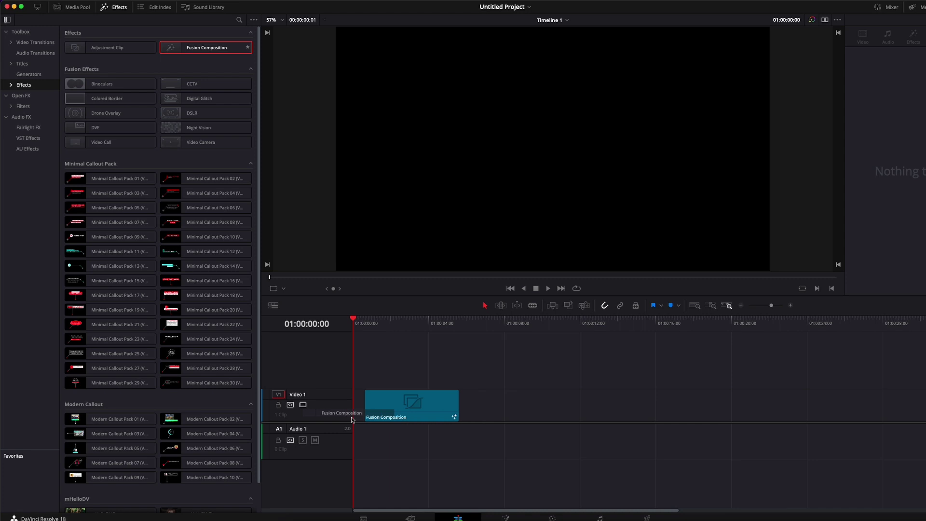
drag(352, 419, 354, 416)
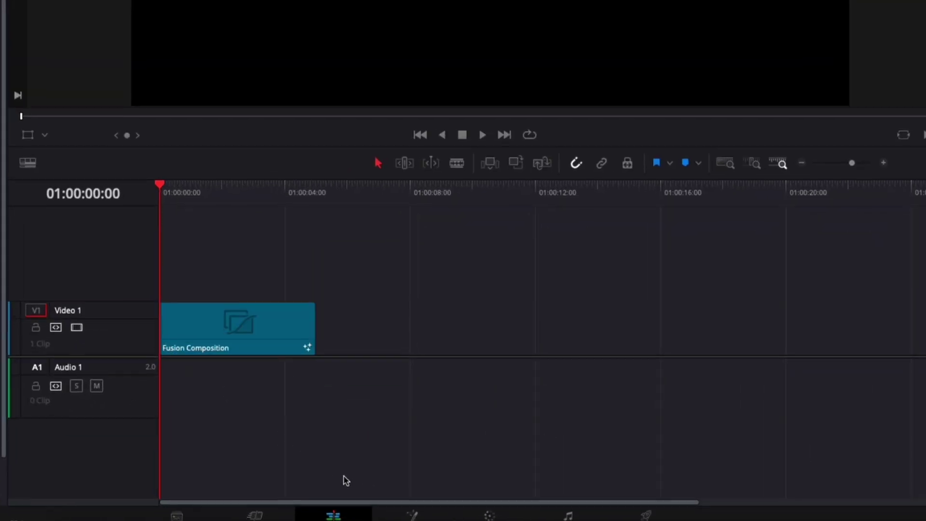
click(411, 517)
click(146, 352)
drag(146, 343, 593, 344)
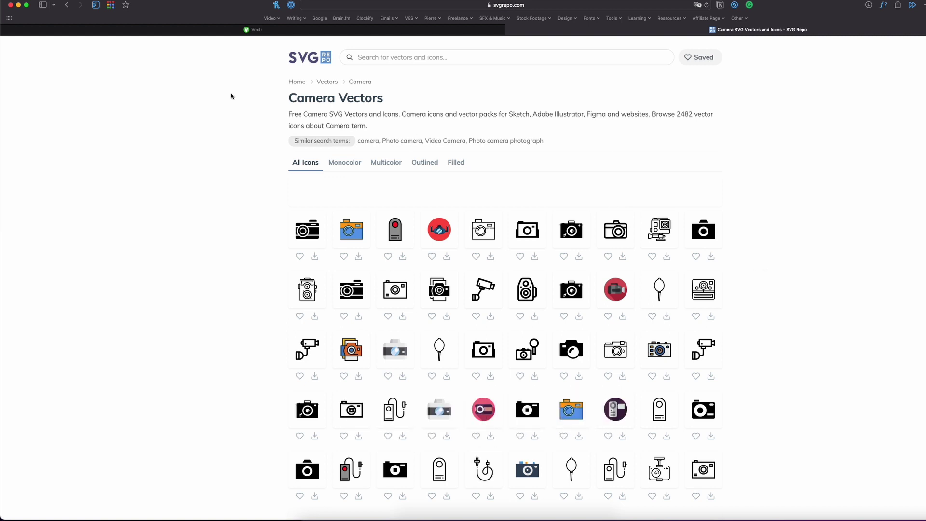
Step: Switch to the Vectr web editor in the other browser tab
click(247, 30)
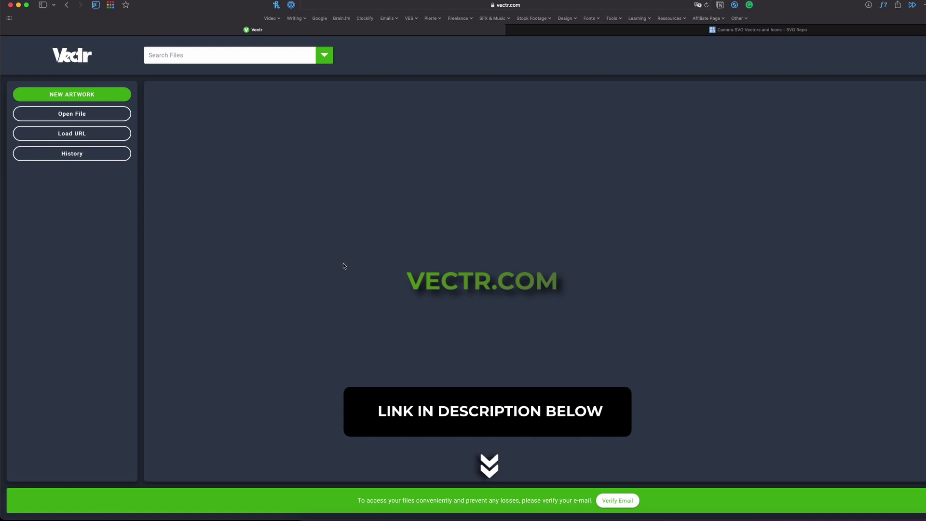
Step: Create a new Vectr artwork named 'Camera' at 1920 × 1080 px with the ratio unlocked
click(93, 96)
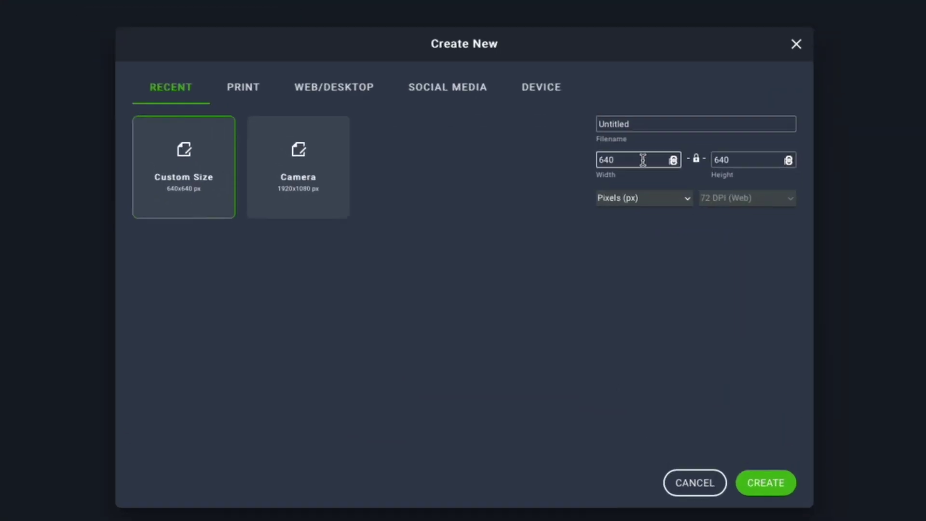
click(635, 162)
text(1920)
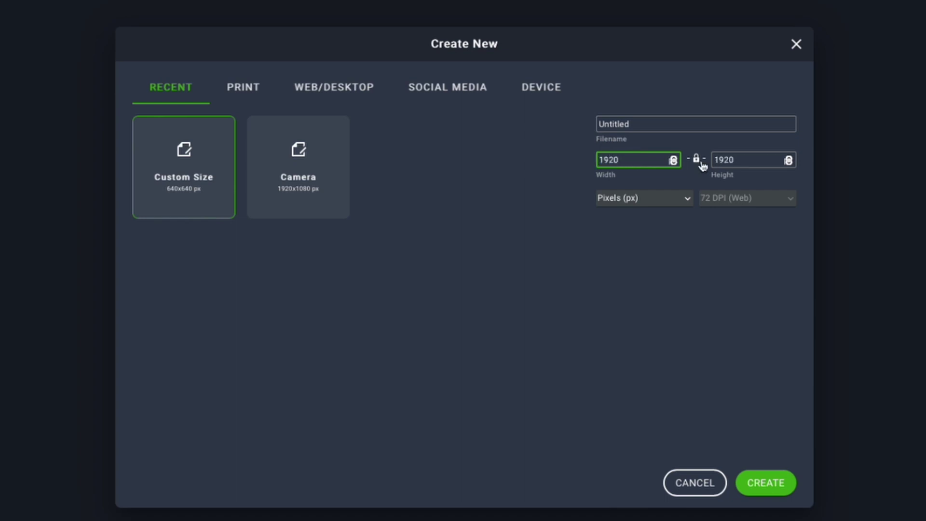
click(698, 163)
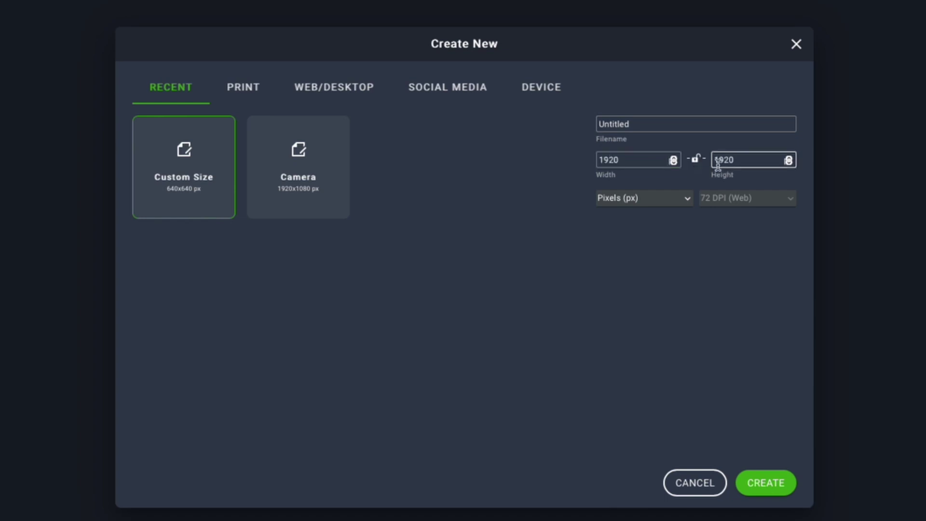
click(745, 160)
key(BackSpace)
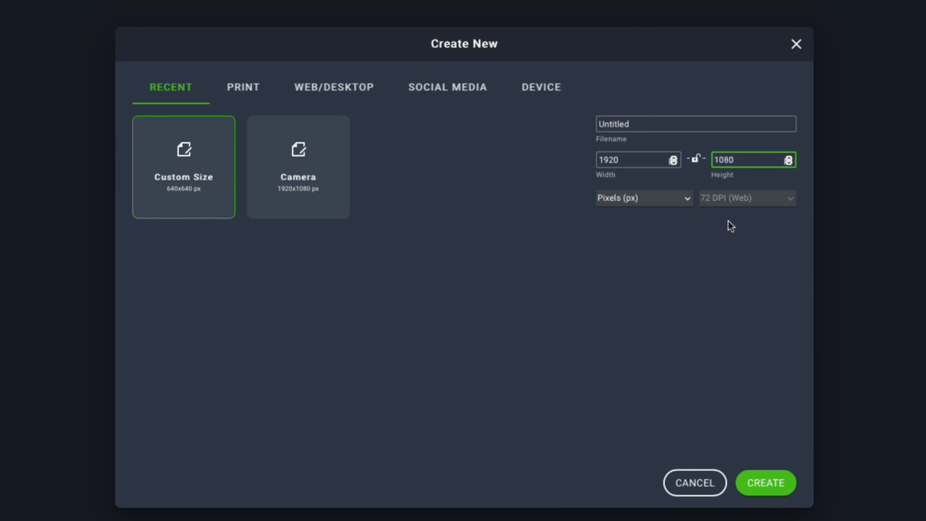
click(645, 124)
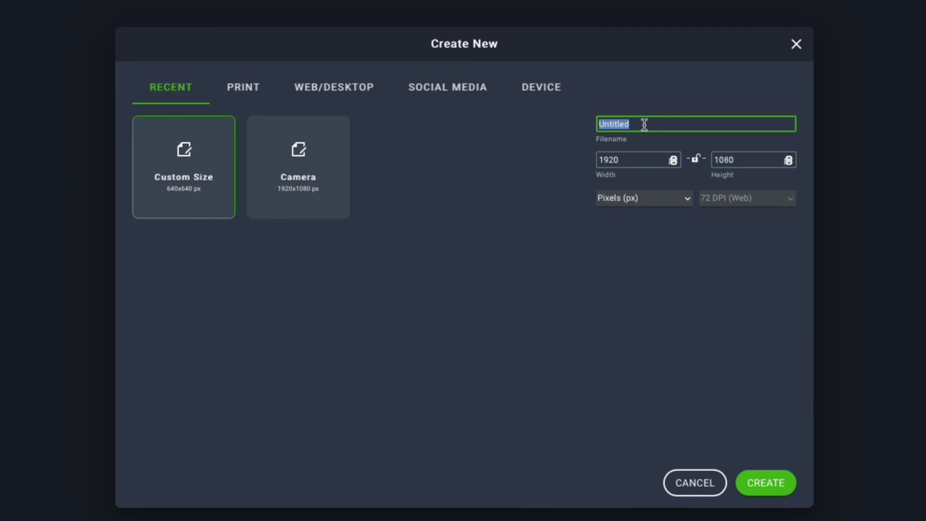
text(Camera)
click(770, 484)
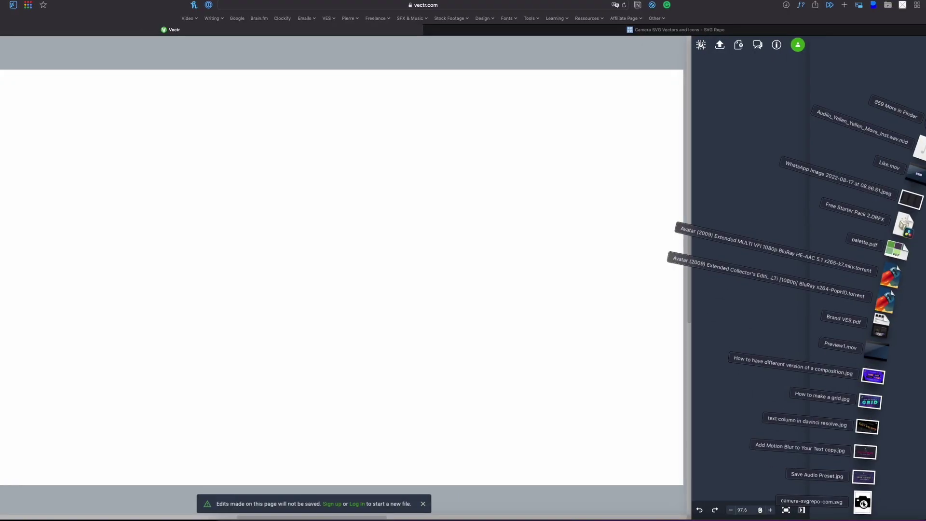
Step: Drop the downloaded camera SVG onto the canvas and download the exported artwork
drag(863, 504, 310, 271)
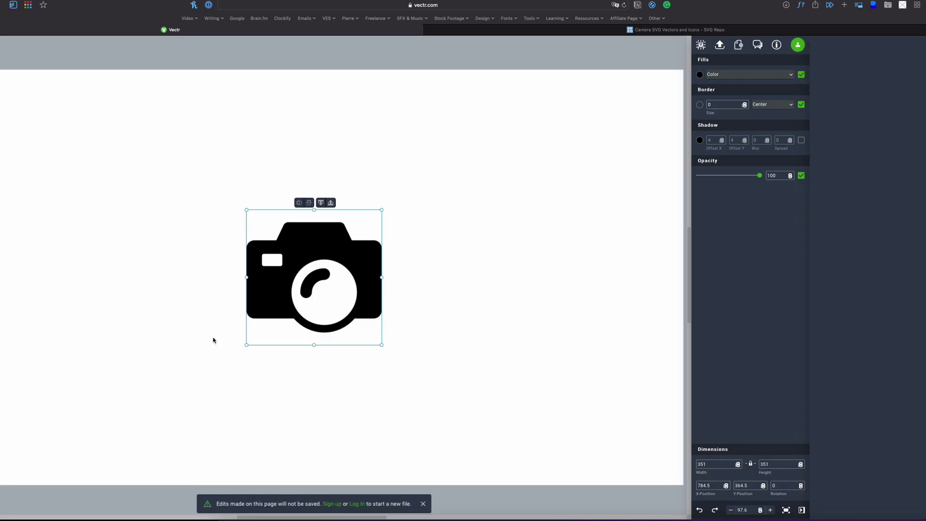
click(357, 169)
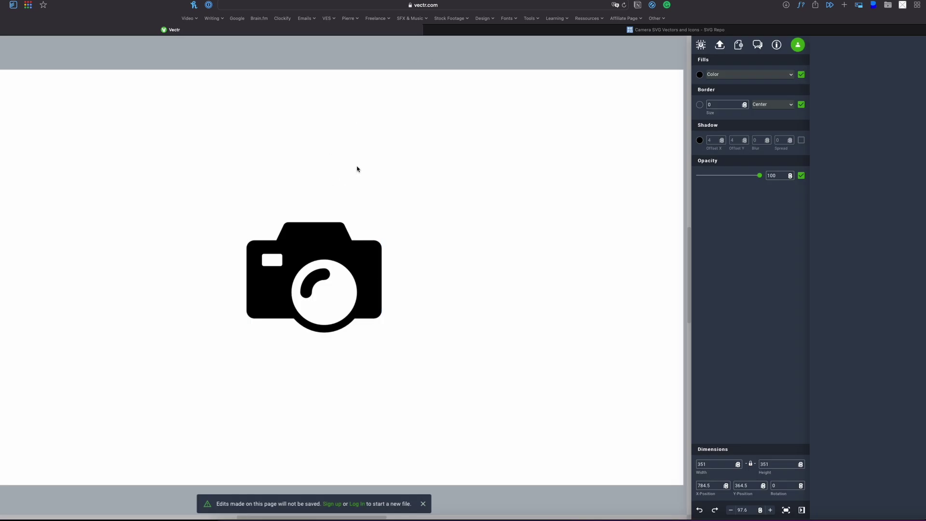
click(341, 261)
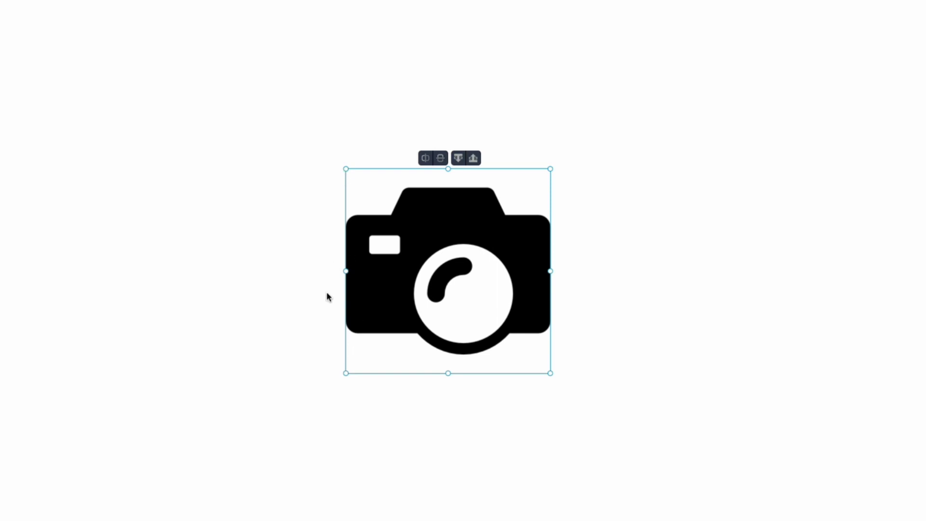
click(285, 253)
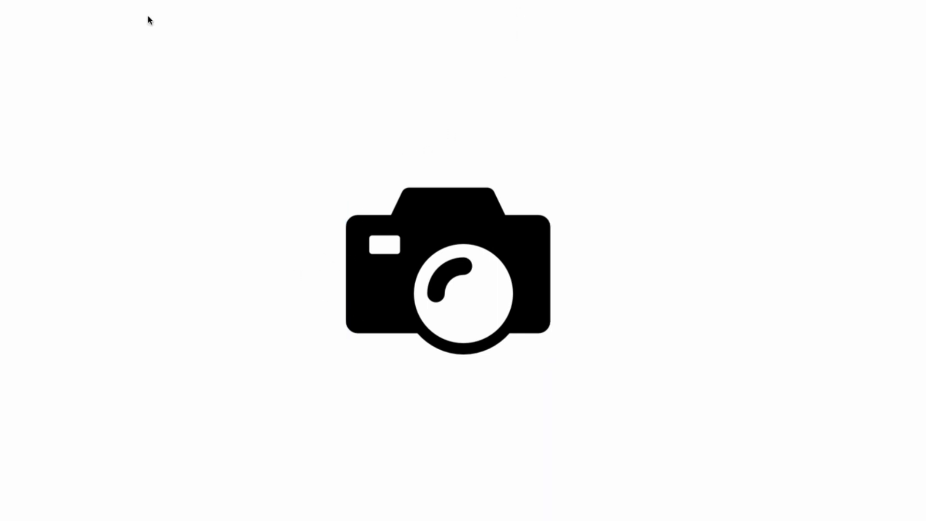
click(384, 270)
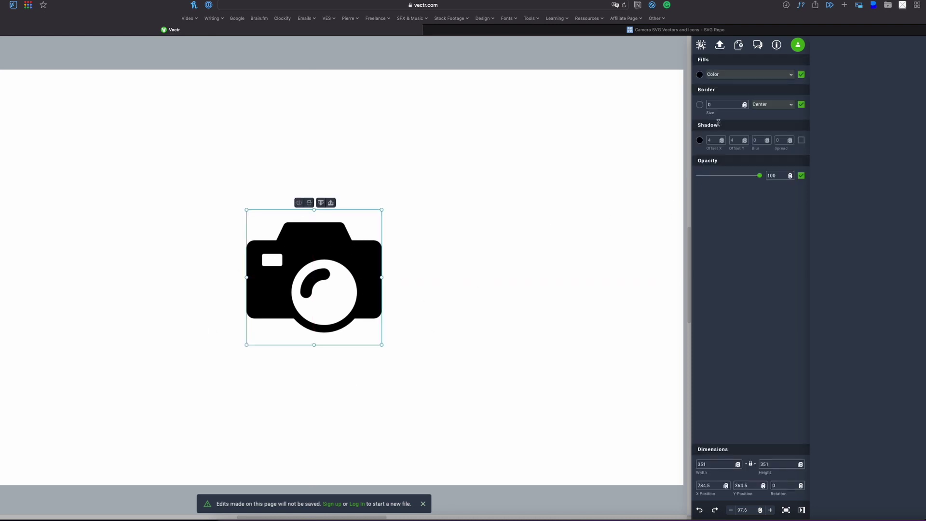
click(720, 47)
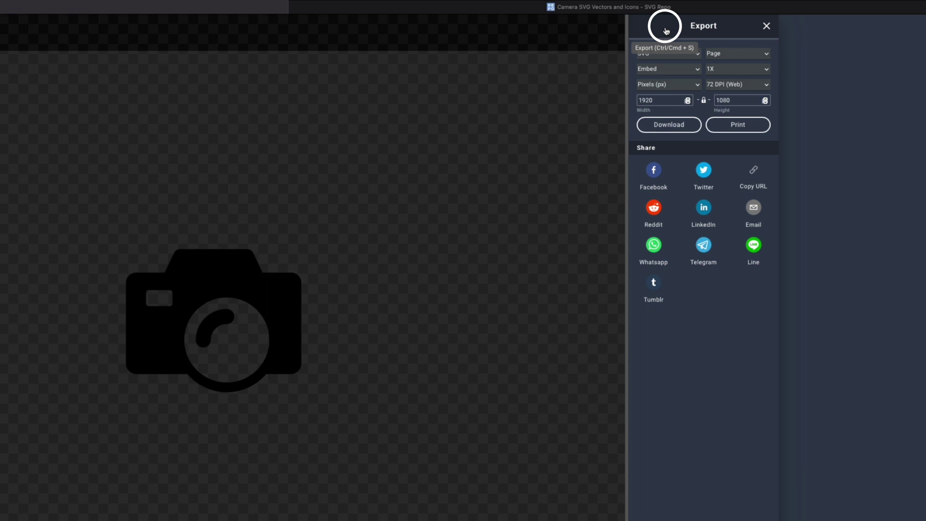
click(685, 125)
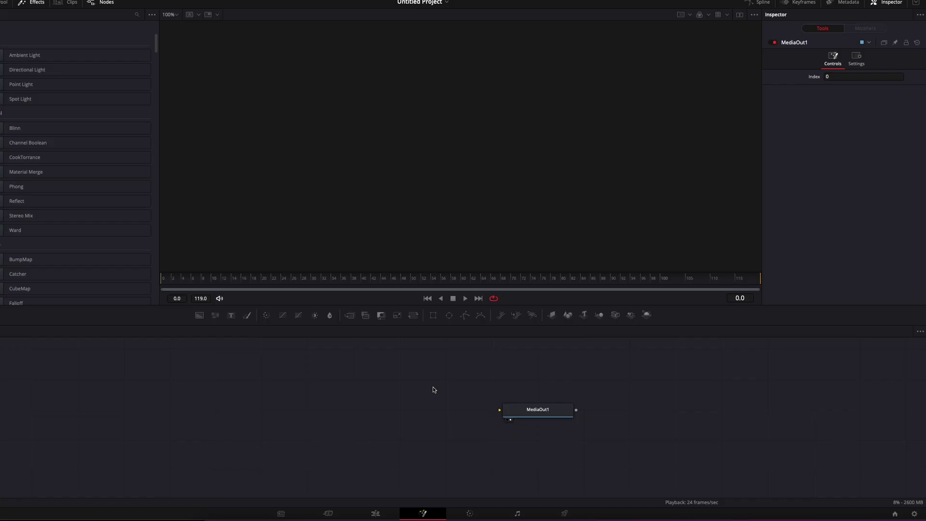
Step: Add a Background1 node wired into MediaOut1 and attach a Polygon1 mask to it
drag(122, 211, 598, 356)
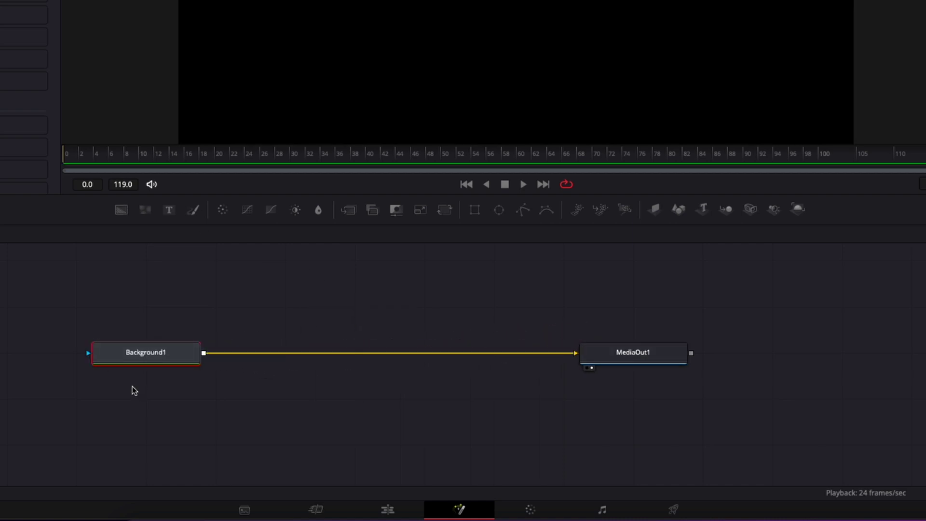
click(524, 212)
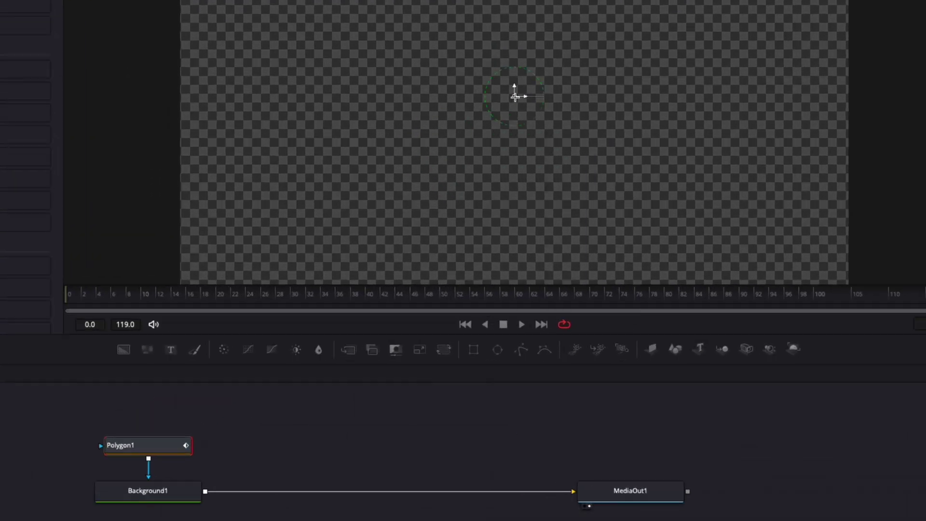
Step: Create a rectangle for Polygon1 from the viewer's Polyline > Create menu and reshape its corners
right_click(461, 145)
mouse_move(588, 316)
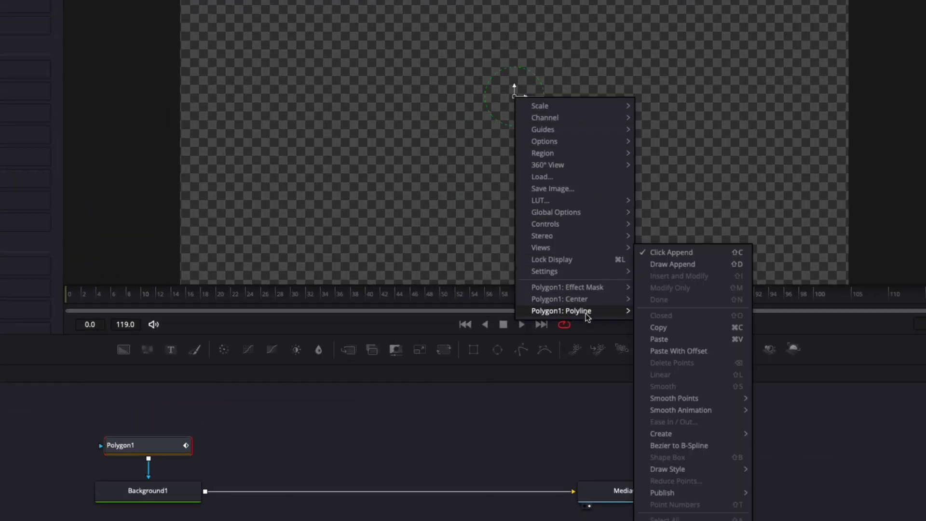
mouse_move(690, 438)
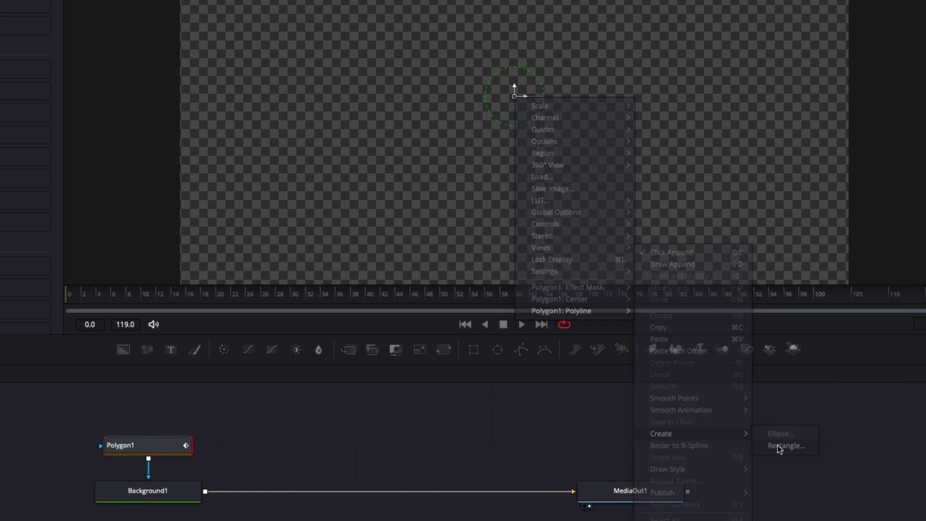
click(780, 446)
click(320, 388)
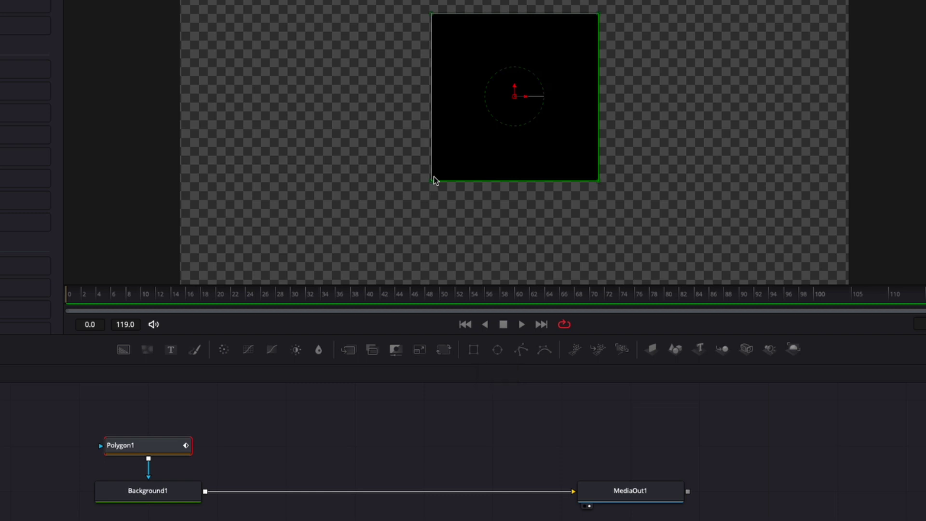
drag(432, 182, 474, 219)
drag(432, 15, 383, 97)
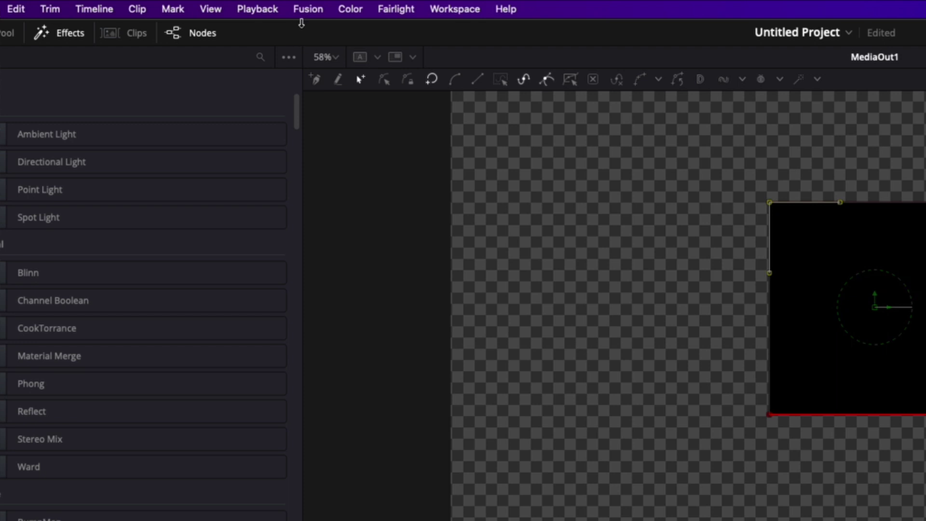
Step: Import Camera.svg as a shape at 1920 × 1080 and move the Camera node aside
click(306, 10)
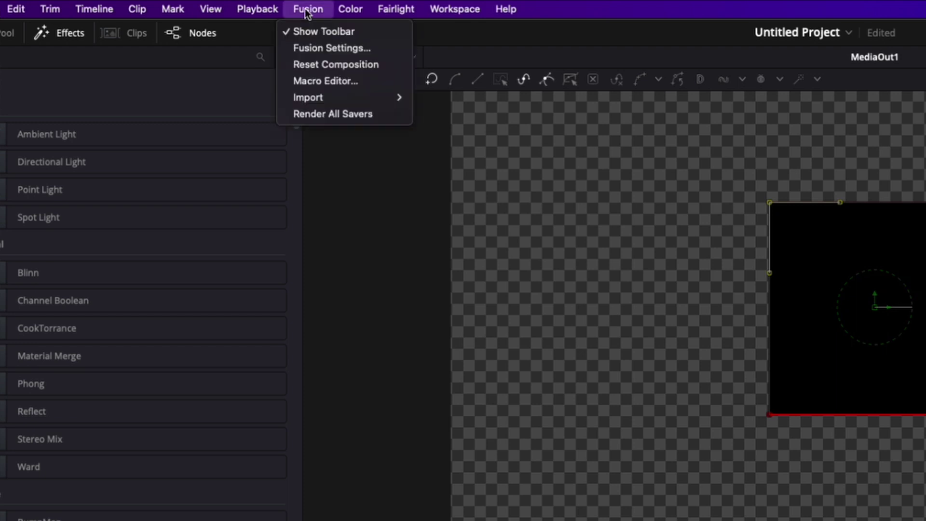
mouse_move(332, 97)
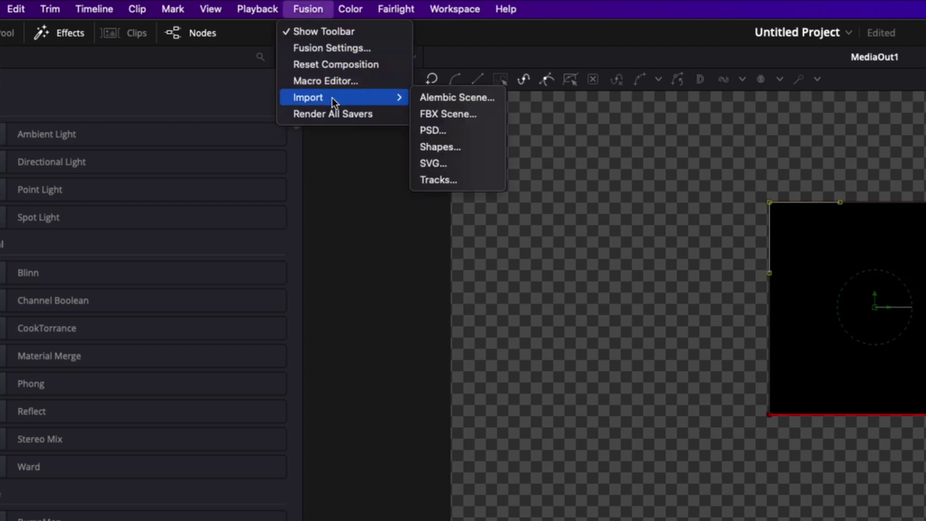
click(453, 164)
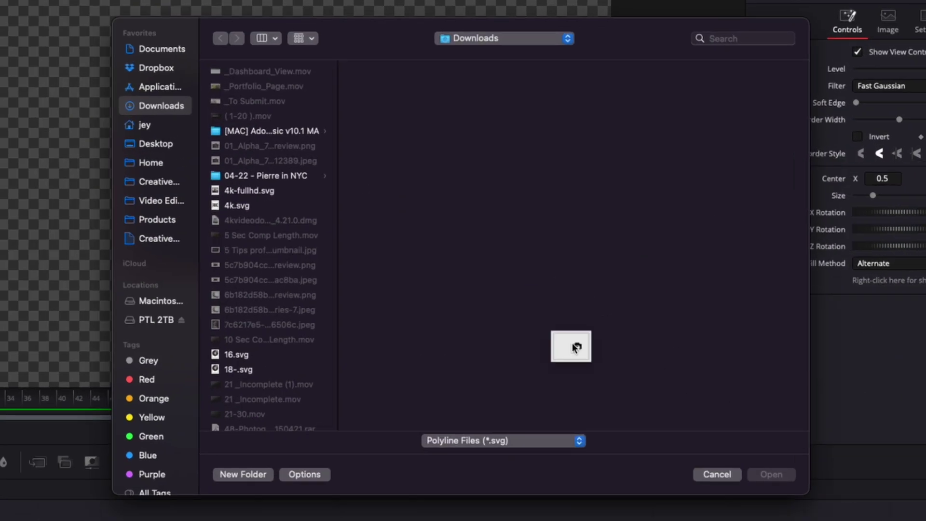
click(773, 475)
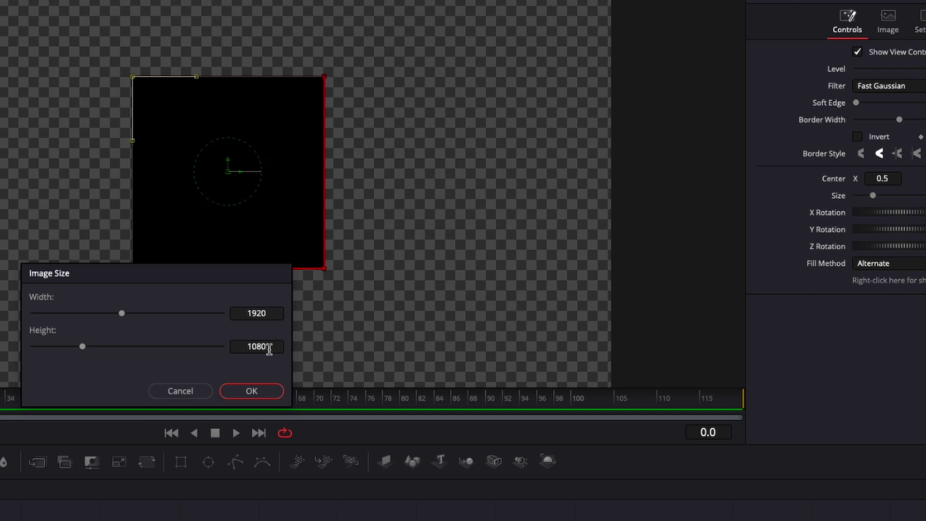
click(250, 392)
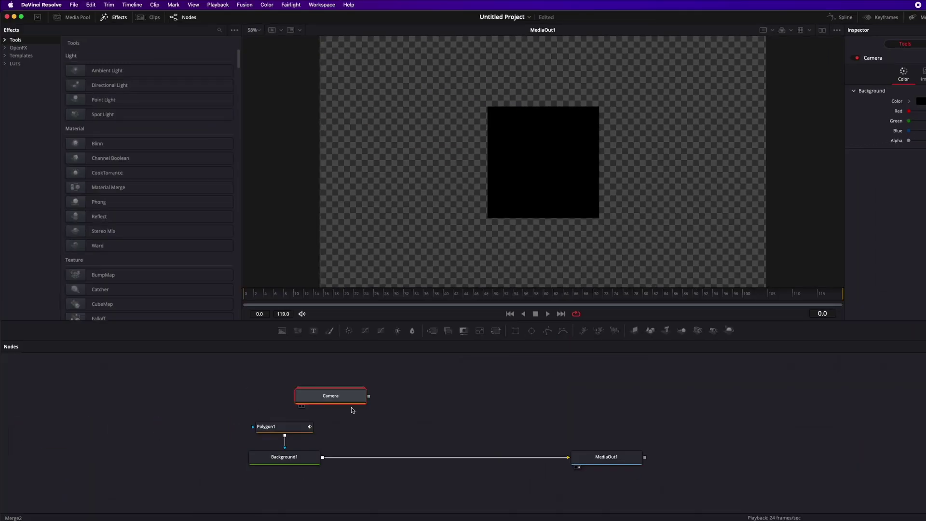
drag(351, 411, 443, 409)
click(295, 463)
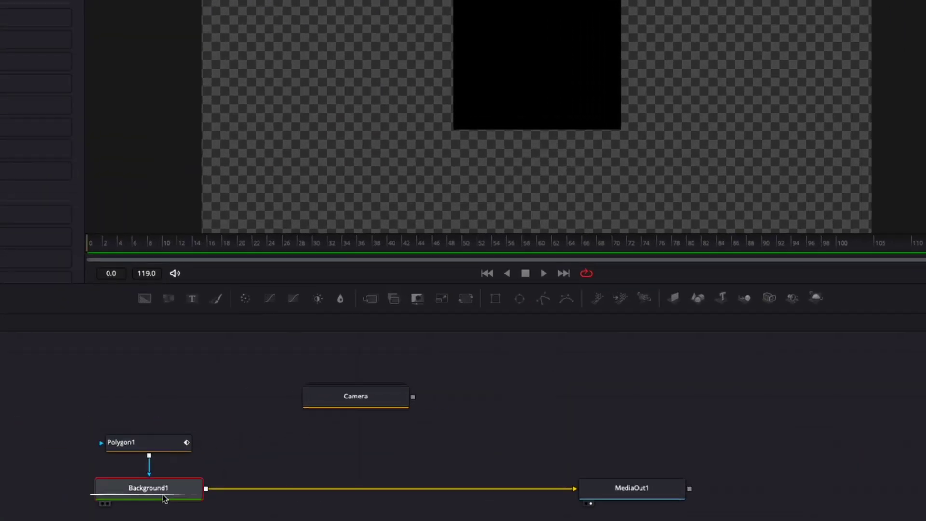
Step: Insert a Dissolve1 node after Background1
key(shift+space)
text(tran)
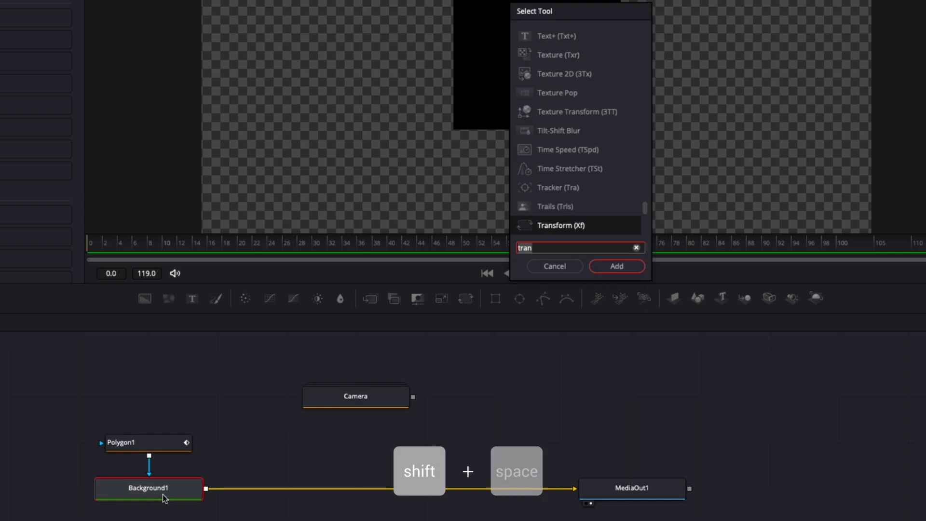
key(BackSpace)
key(BackSpace)
key(BackSpace)
key(BackSpace)
text(diss)
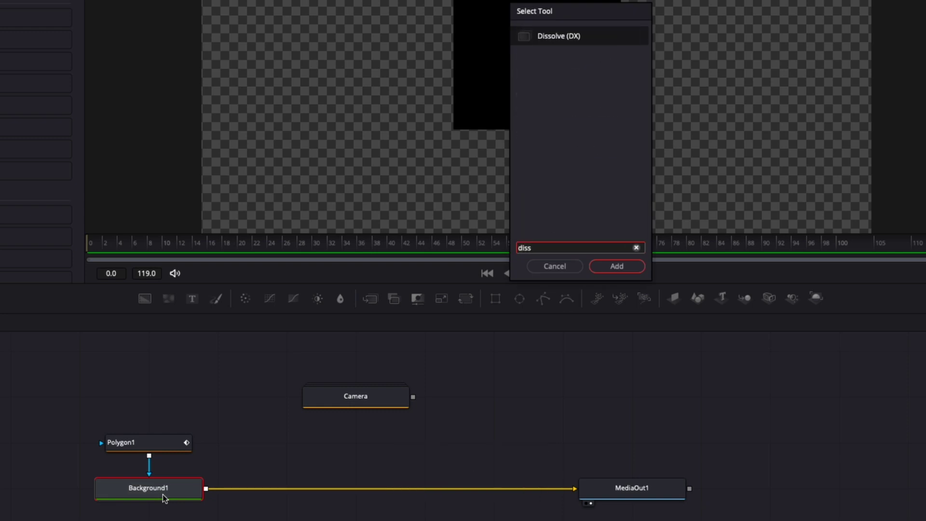
key(Return)
Step: Connect the Camera node into Dissolve1 and test the Background/Foreground blend
drag(413, 396, 263, 476)
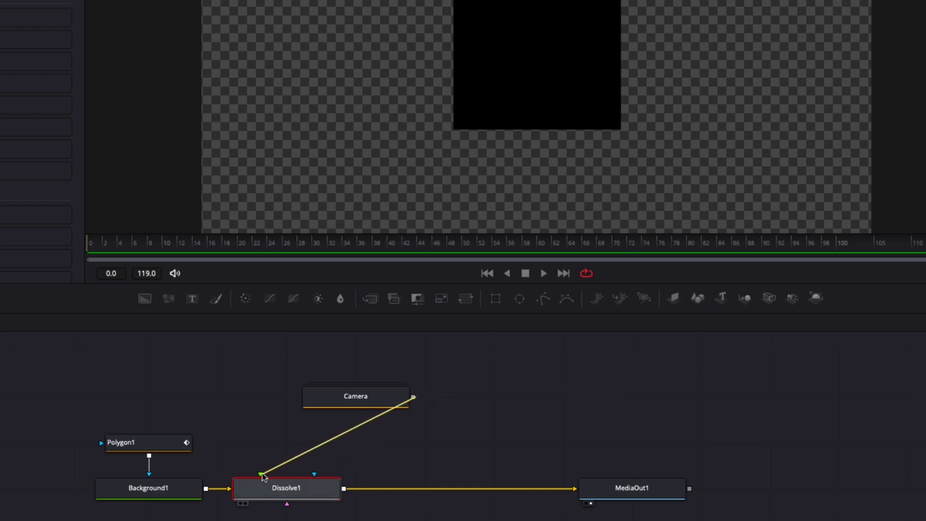
drag(381, 397, 314, 397)
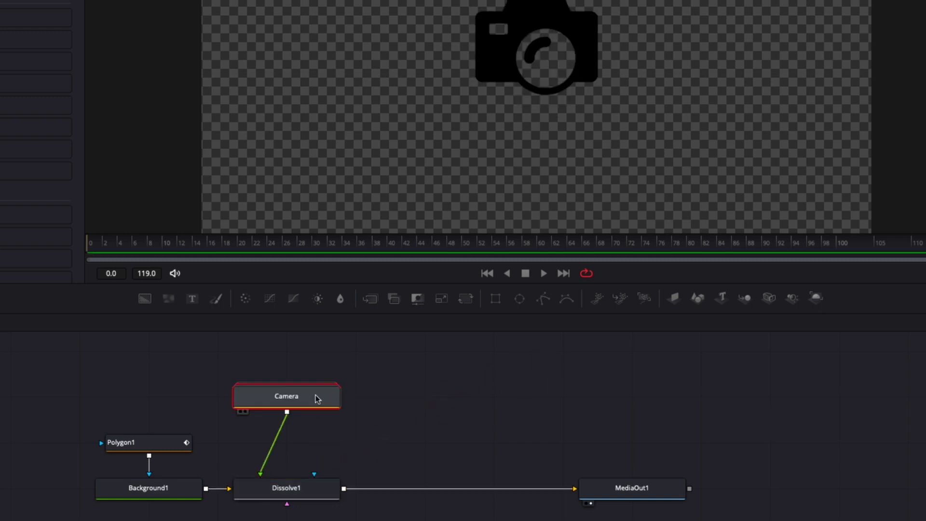
click(300, 488)
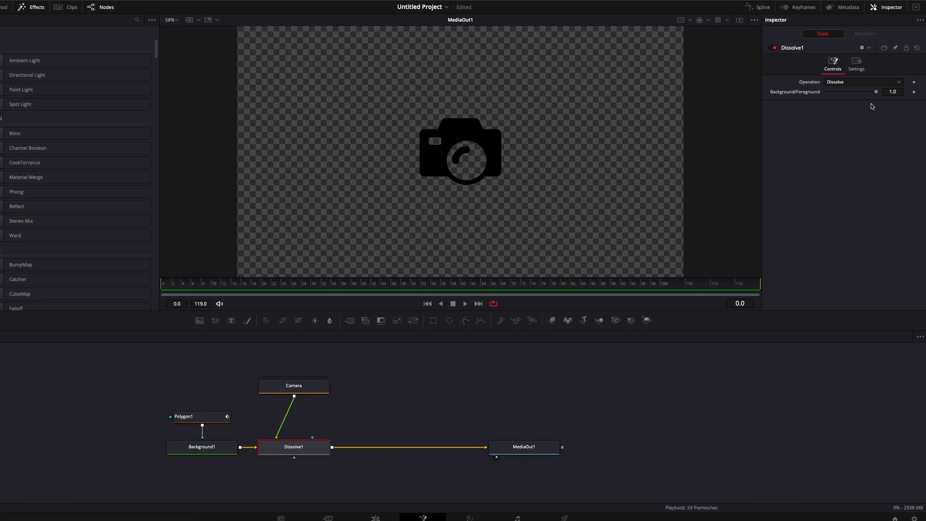
mouse_move(877, 94)
mouse_down()
mouse_move(824, 96)
mouse_move(865, 96)
mouse_up()
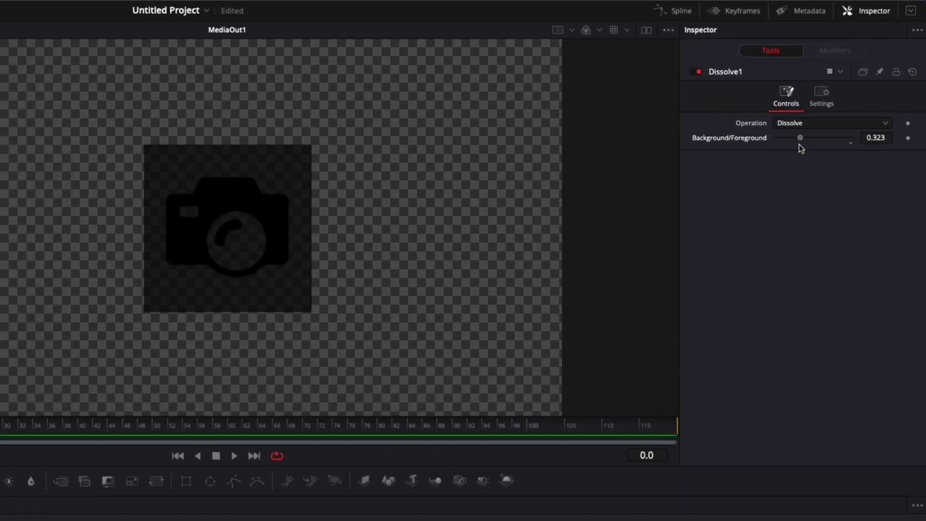
mouse_move(836, 148)
mouse_down()
mouse_move(776, 159)
mouse_move(852, 155)
mouse_move(771, 162)
mouse_move(856, 160)
mouse_move(774, 154)
mouse_move(825, 155)
mouse_move(834, 140)
mouse_move(820, 142)
mouse_up()
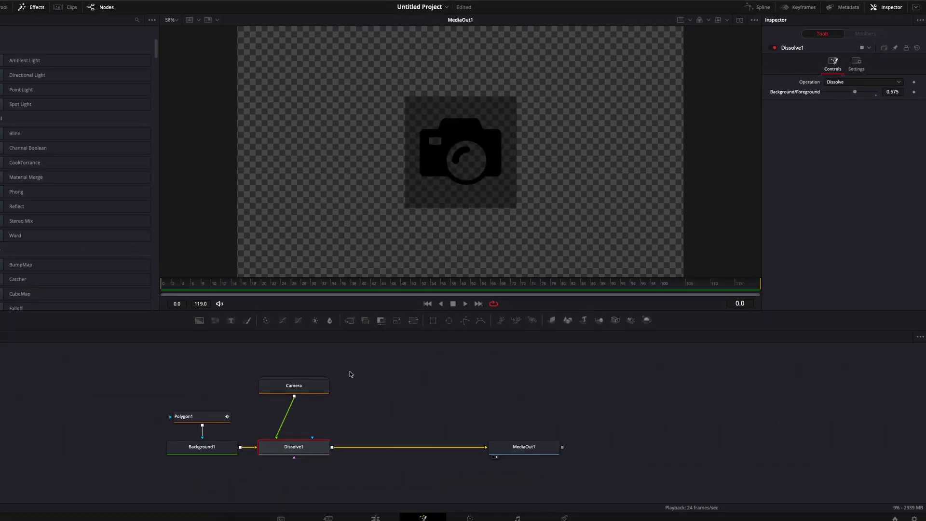
Step: Add Transform1 after the Camera node and scale the icon to 1.32
click(295, 388)
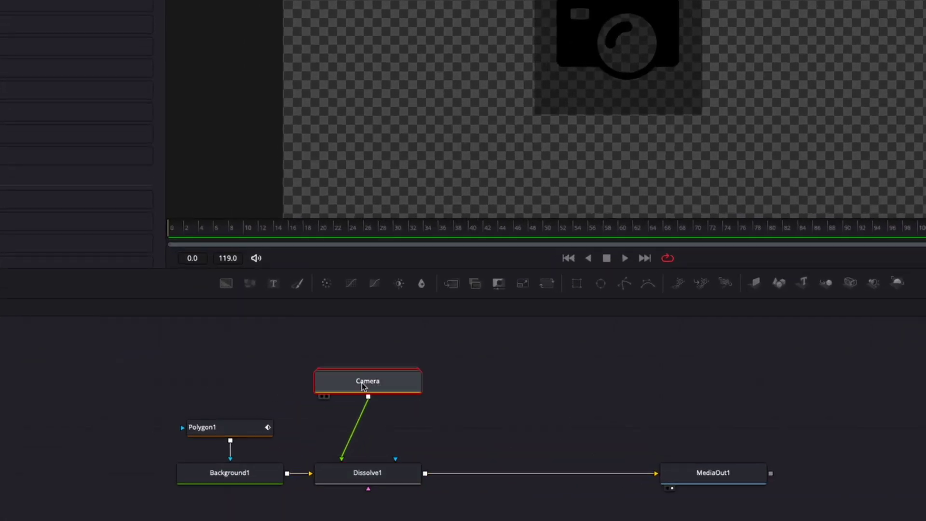
key(shift+space)
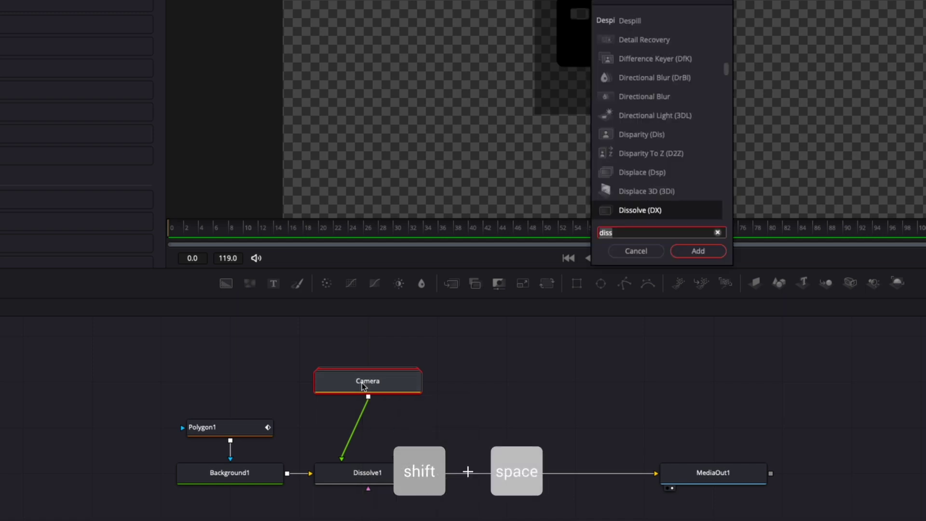
text(tra)
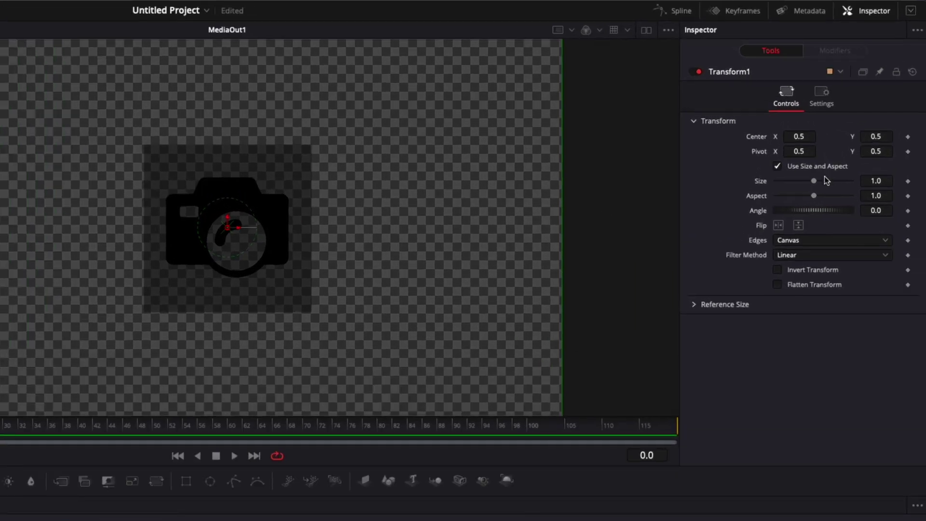
drag(815, 181, 818, 181)
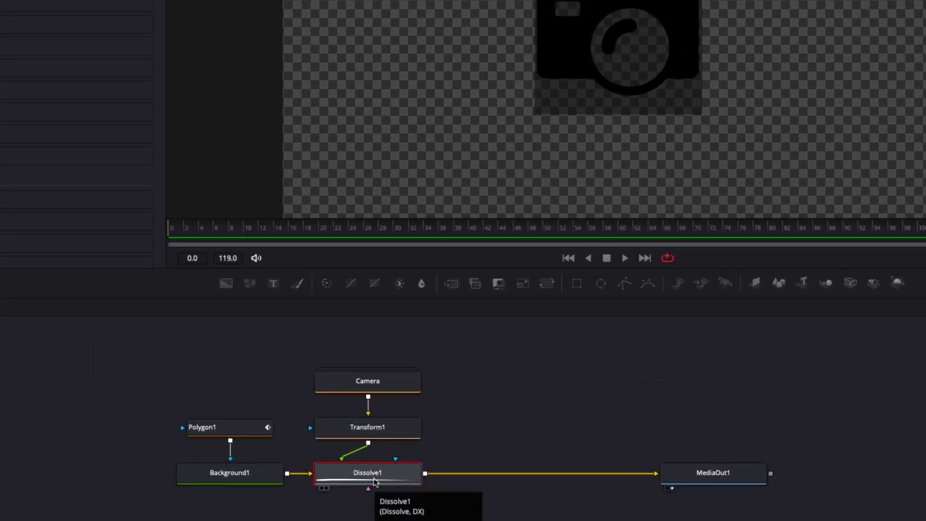
Step: Add Transform2 after Dissolve1, set Size 0.75 and shift the camera left to X 0.19
key(shift+space)
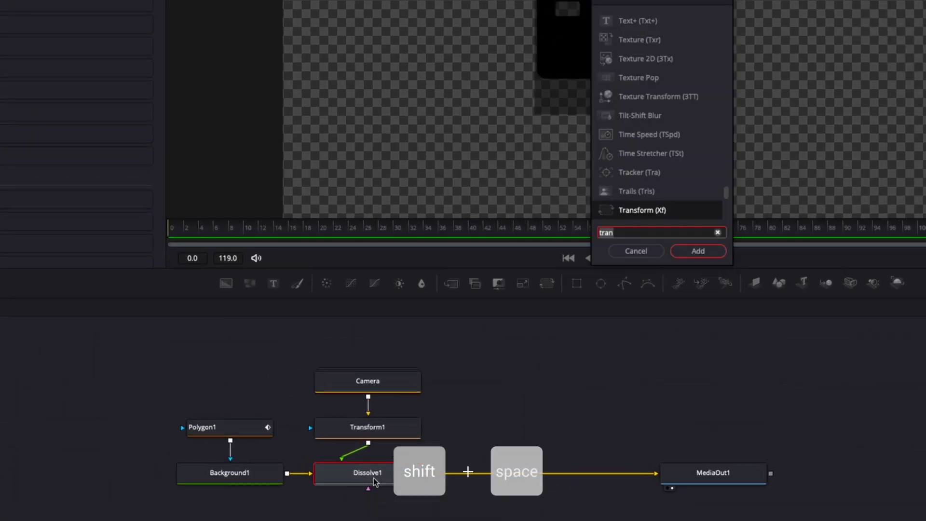
key(Return)
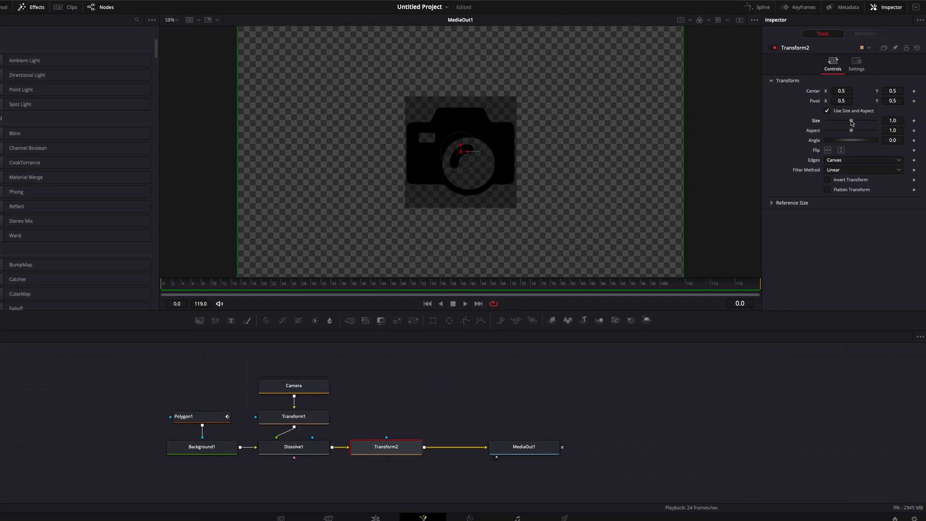
drag(894, 127, 892, 127)
drag(835, 147, 829, 145)
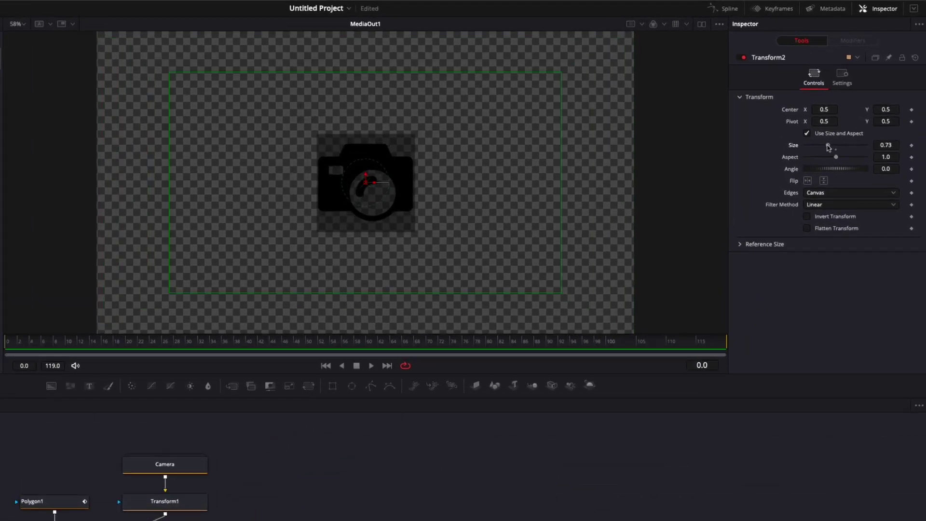
drag(366, 182, 209, 186)
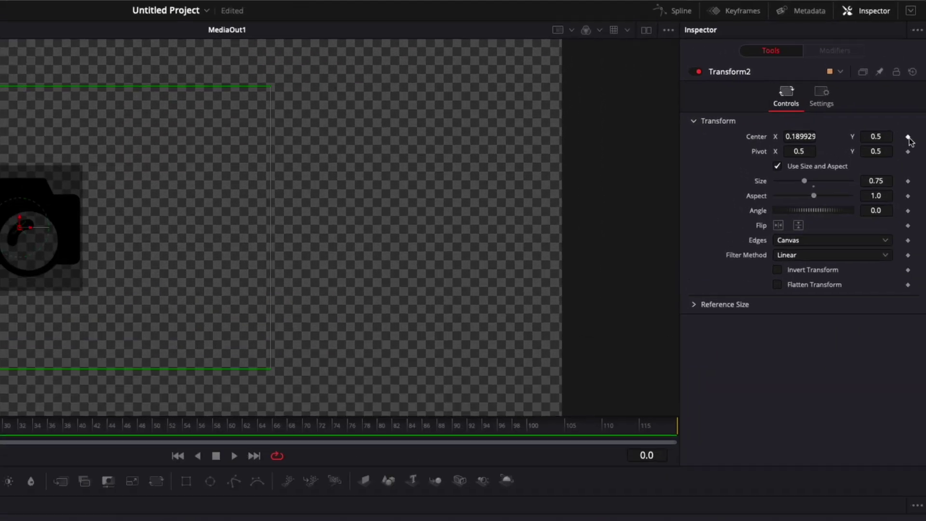
Step: Keyframe Transform2's center at frame 0 and move the camera right at frame 24
click(925, 117)
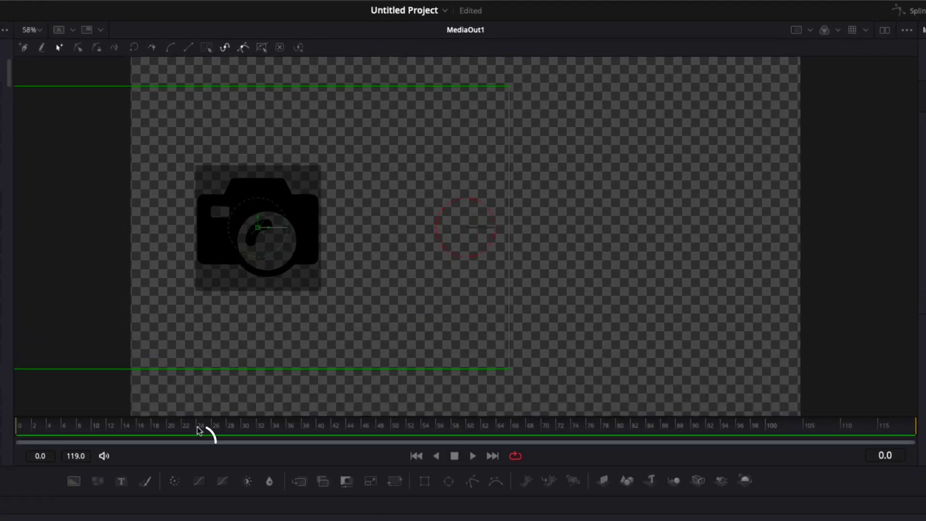
click(97, 367)
drag(268, 232, 679, 258)
key(Home)
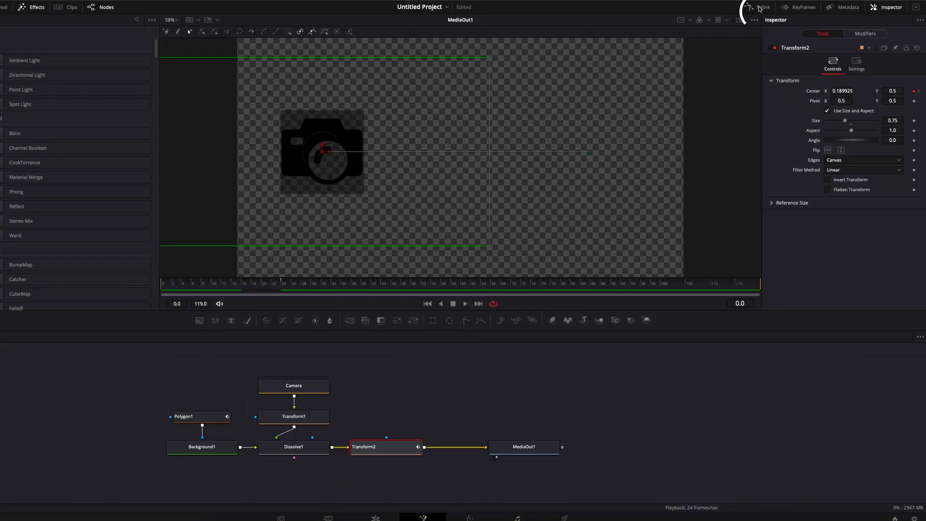
Step: Smooth both Displacement keyframes in the Spline editor with Ease Out 85, then play back
click(759, 8)
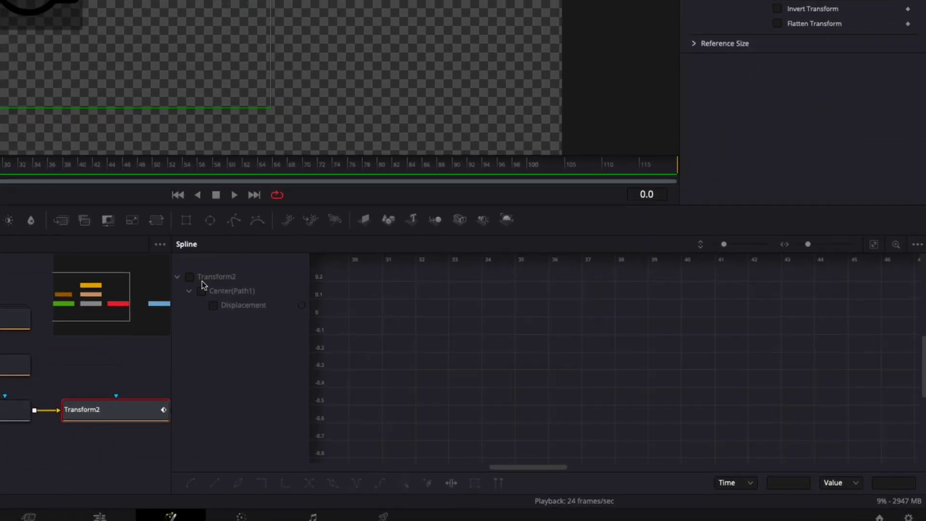
click(435, 358)
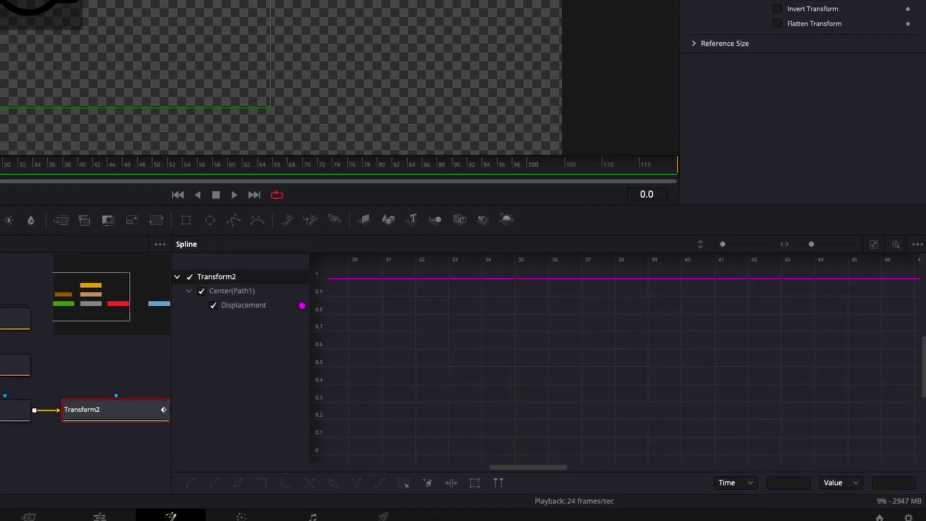
click(875, 247)
drag(360, 457, 893, 277)
key(s)
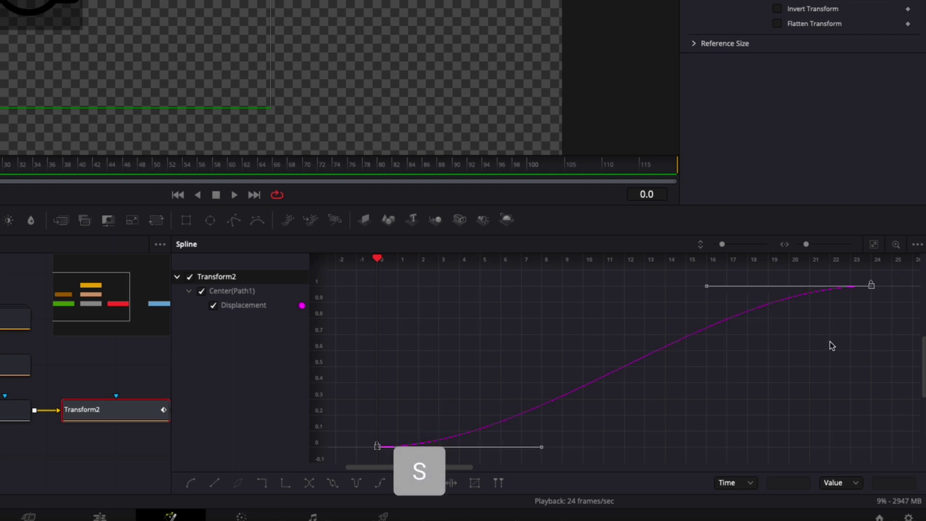
key(t)
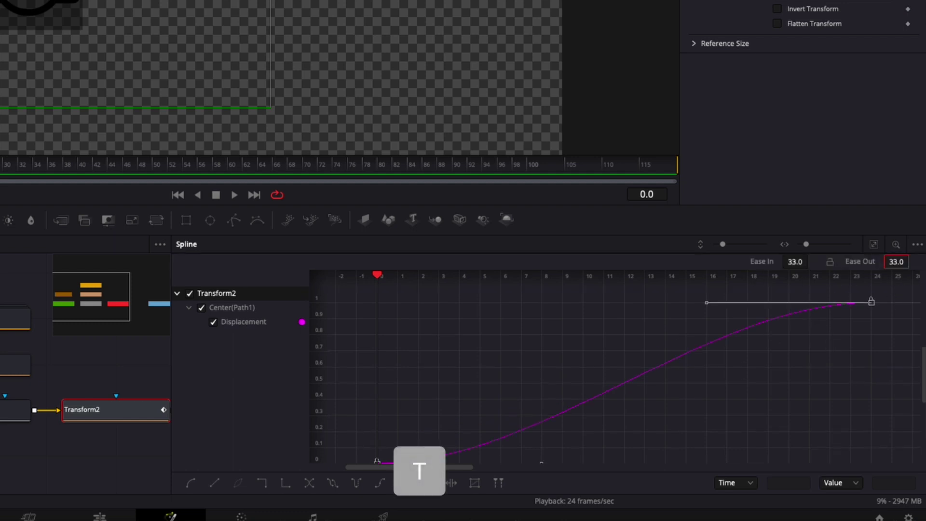
click(896, 263)
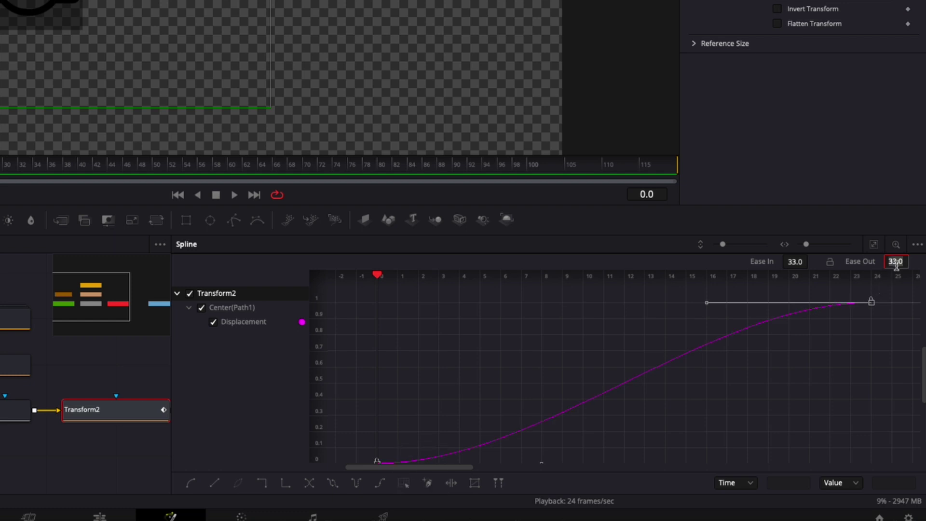
text(85)
key(Return)
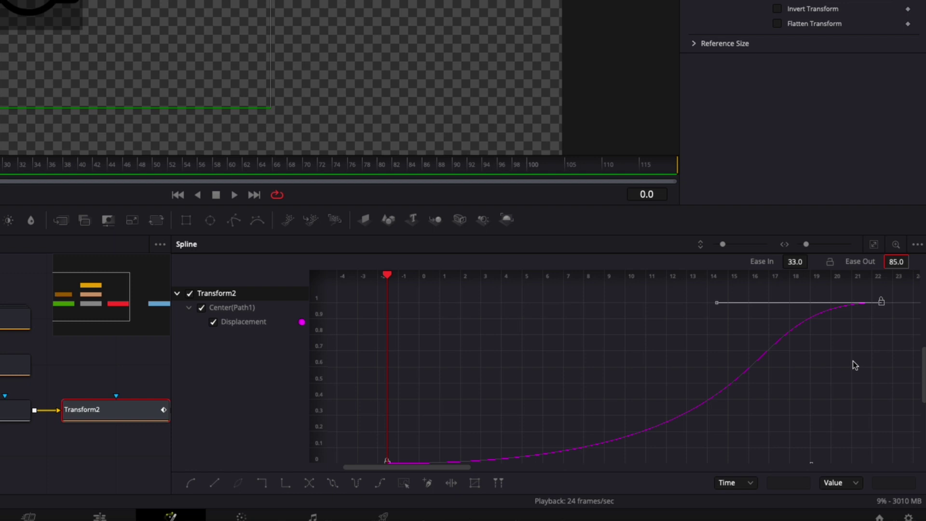
key(space)
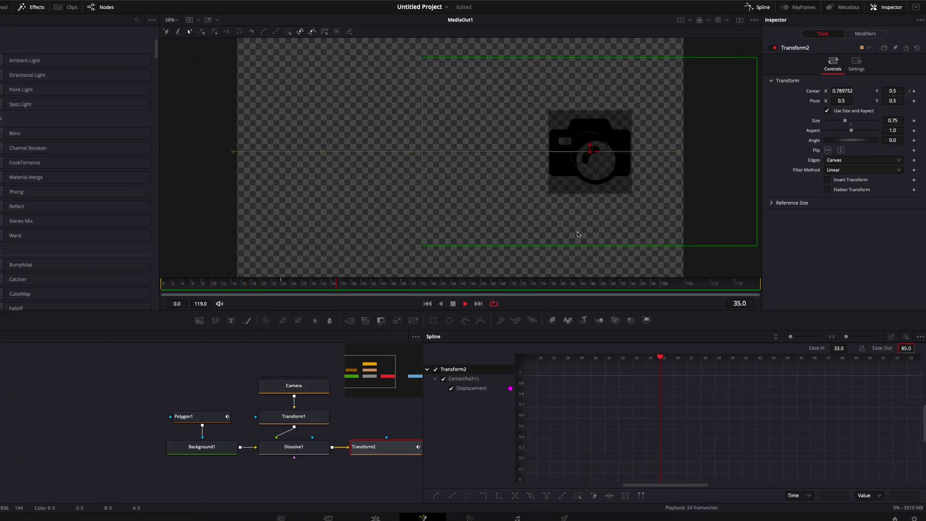
Step: Keyframe Dissolve1's Background/Foreground at 0 on frame 16 and at 1.0 on frame 18
drag(192, 286, 246, 285)
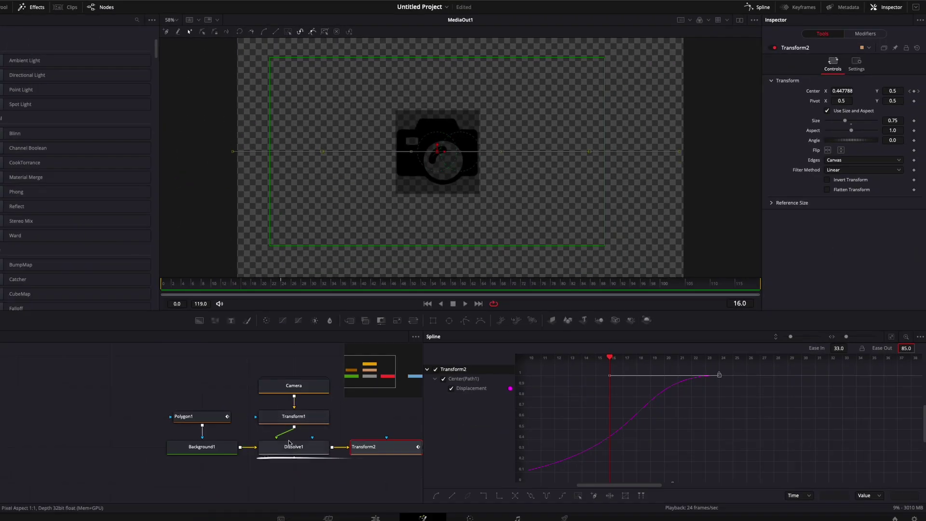
click(289, 443)
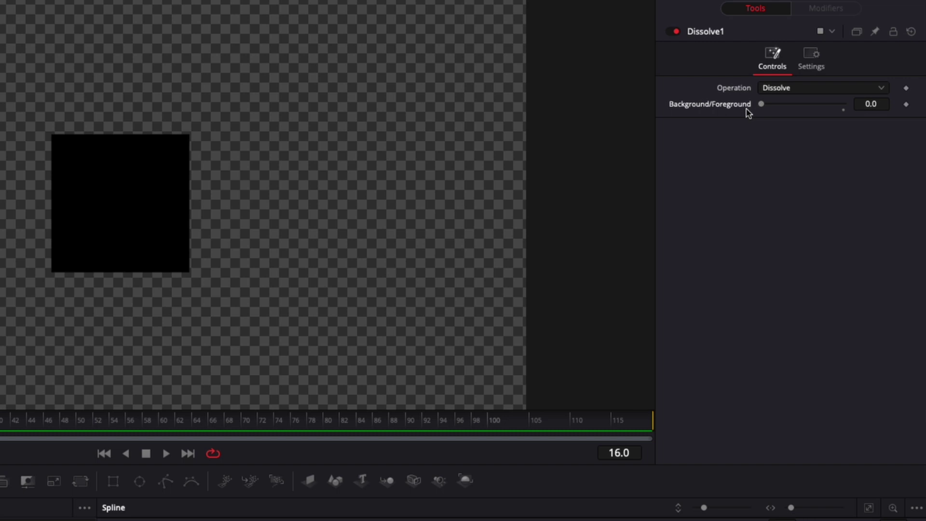
click(907, 104)
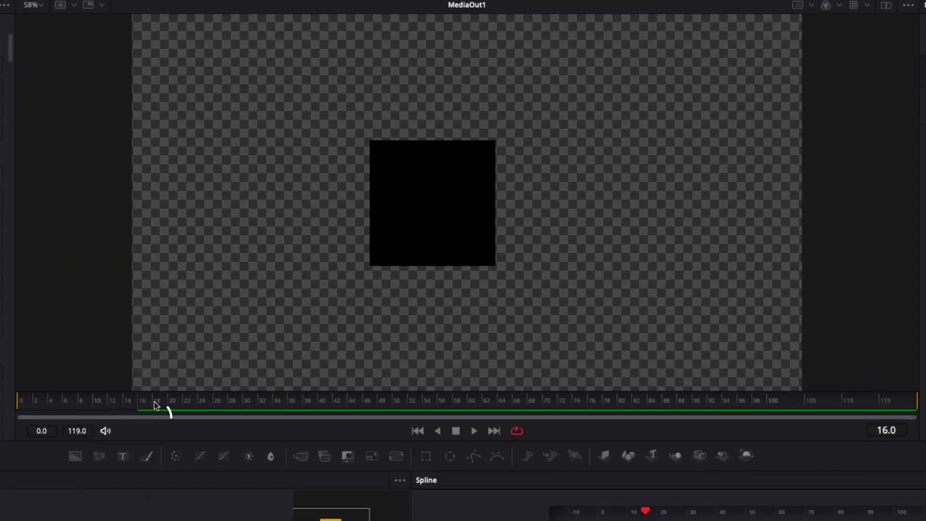
click(0, 392)
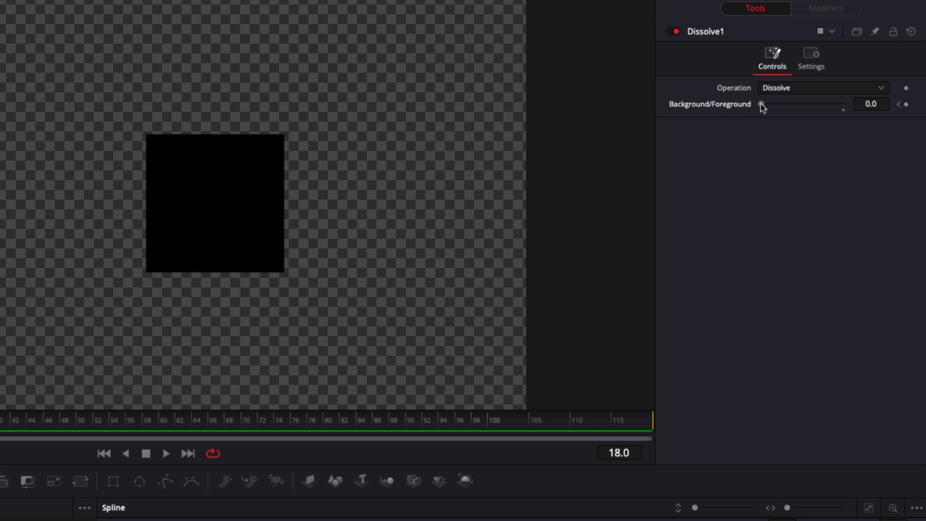
drag(762, 105, 871, 119)
Step: Play back and step through frames 16–18 to check the square dissolving into the camera
click(0, 424)
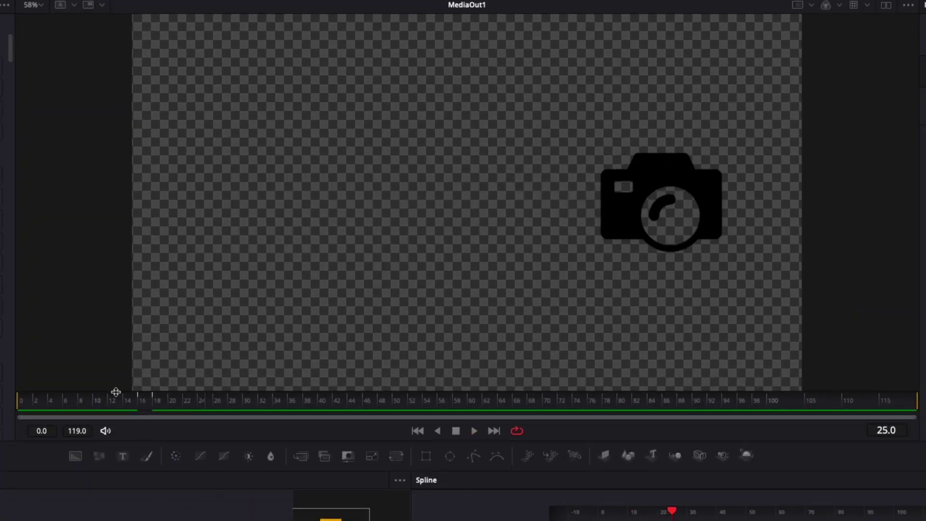
mouse_move(133, 399)
mouse_down()
mouse_move(156, 407)
mouse_move(143, 403)
mouse_up()
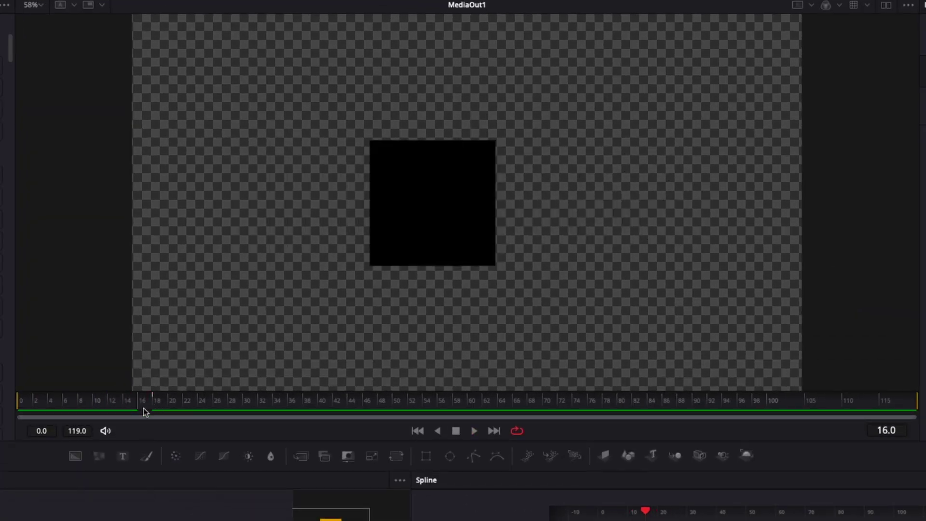
click(301, 391)
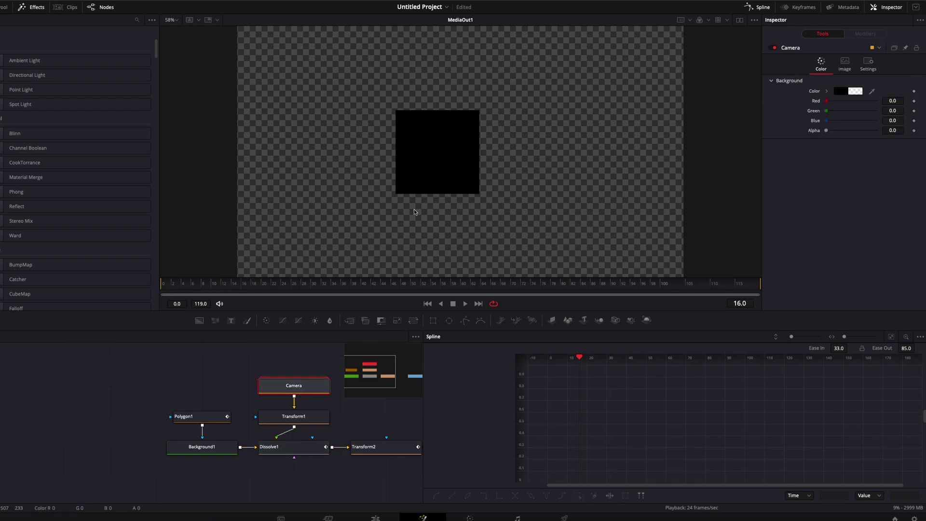
drag(279, 277, 249, 288)
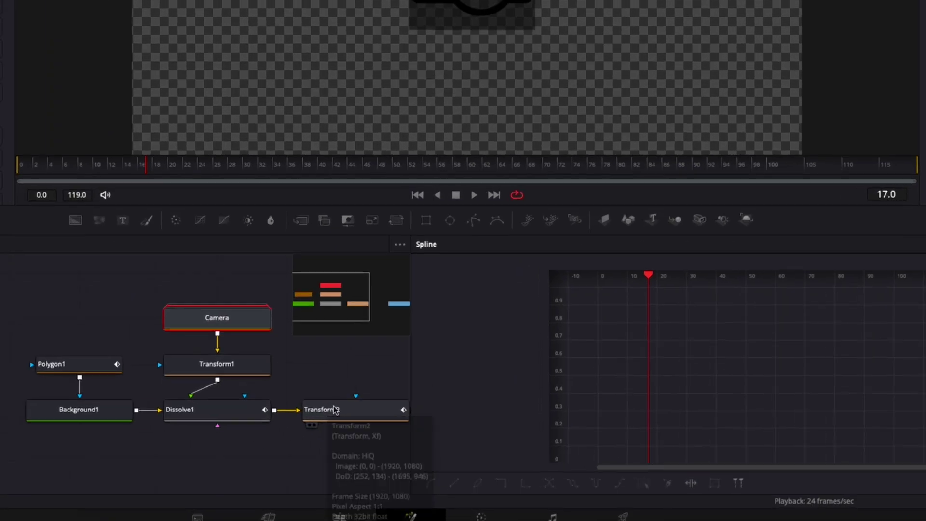
Step: Enable Transform2's Motion Blur with Quality 10 and Shutter Angle 360
click(336, 410)
click(792, 69)
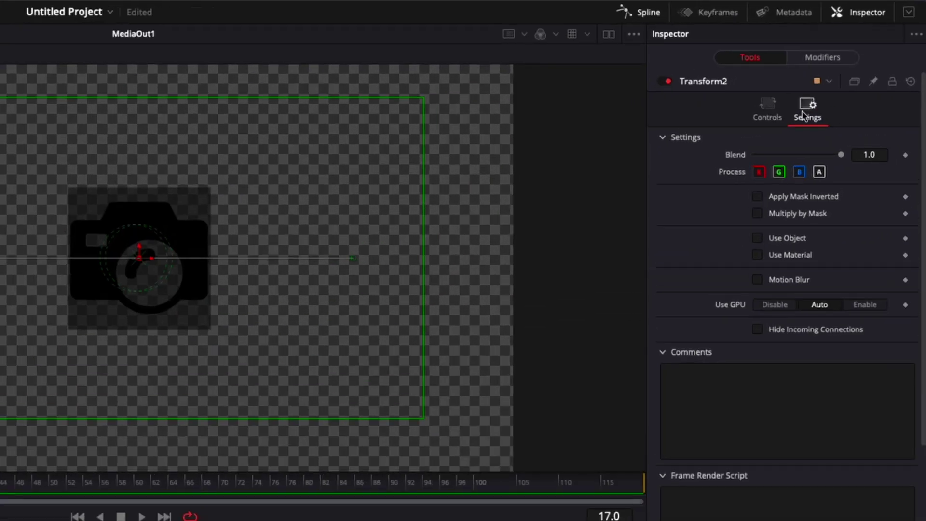
click(758, 281)
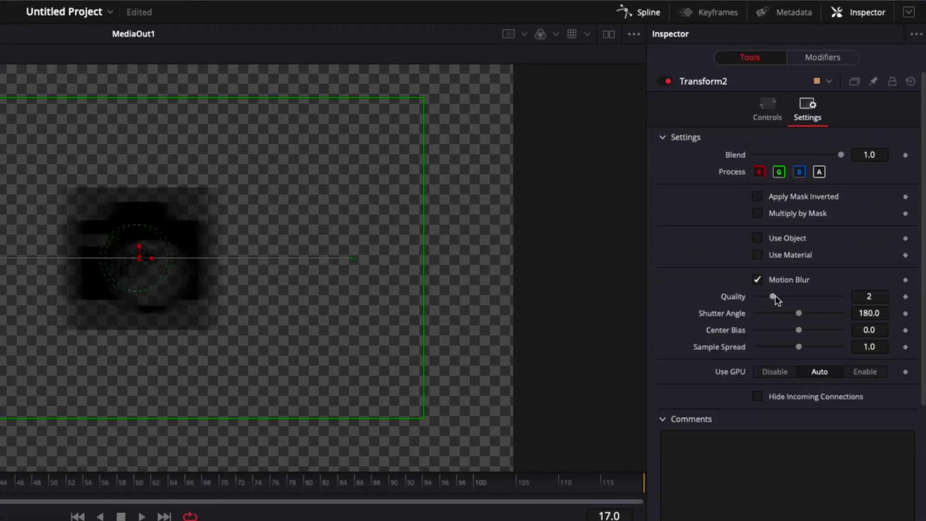
drag(774, 296, 868, 307)
drag(800, 314, 873, 321)
Step: Preview the blurred slide from the first frame, then switch Motion Blur back off
key(space)
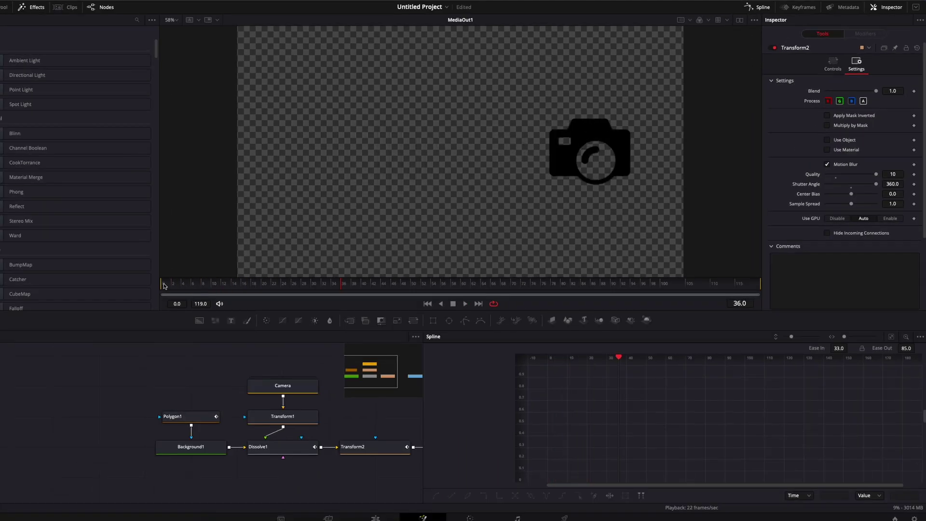
click(164, 286)
click(163, 285)
click(163, 286)
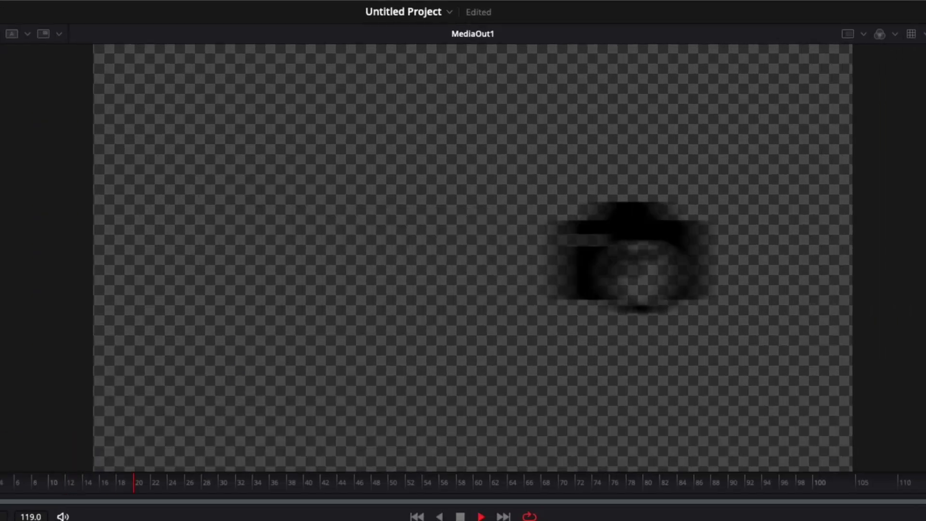
click(164, 285)
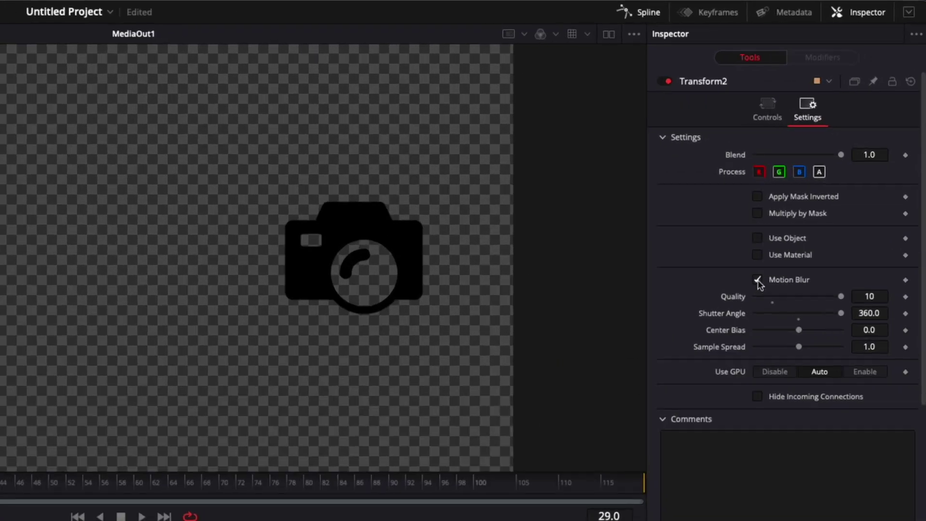
click(828, 165)
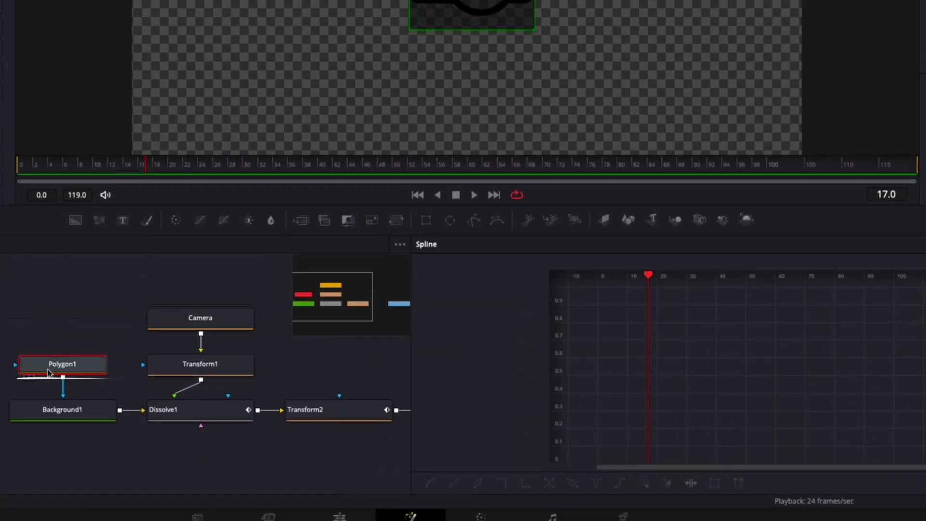
Step: At frame 17, select all of Polygon1's square points and smooth them with Shift+S
click(21, 166)
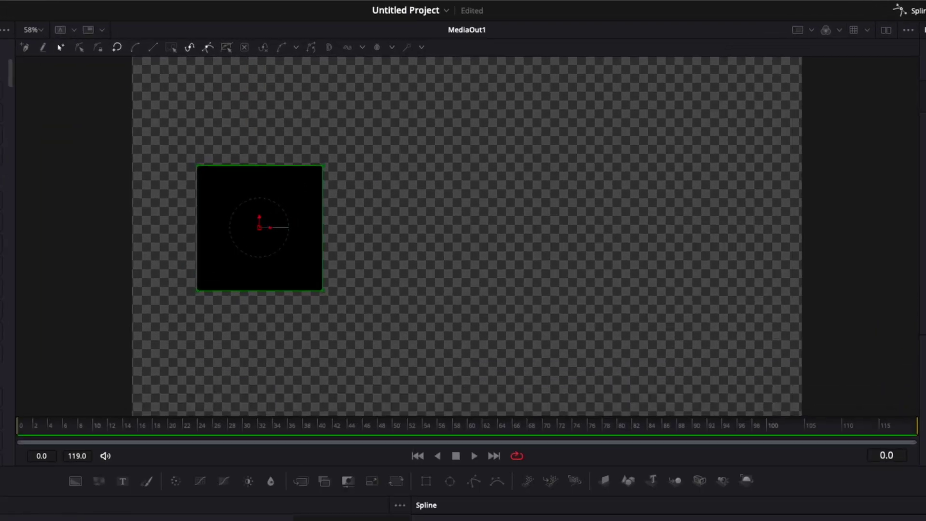
click(148, 427)
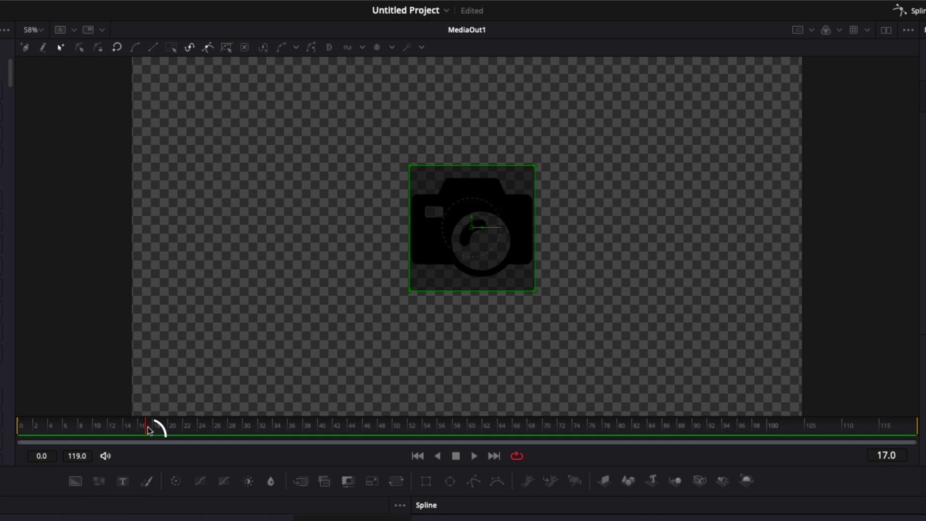
drag(364, 123, 619, 340)
key(shift+s)
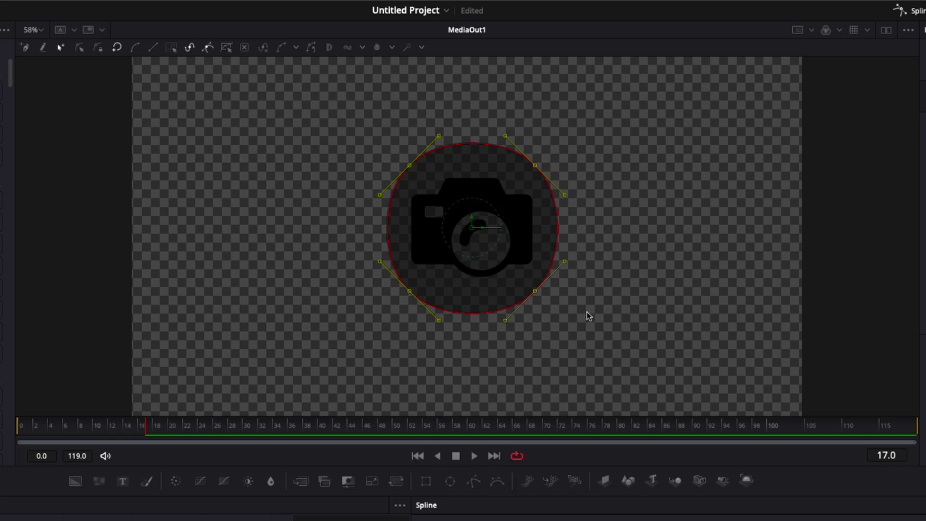
click(634, 204)
Step: Drag Polygon1's points and tangents into a rounded blob around the camera
drag(541, 147, 527, 193)
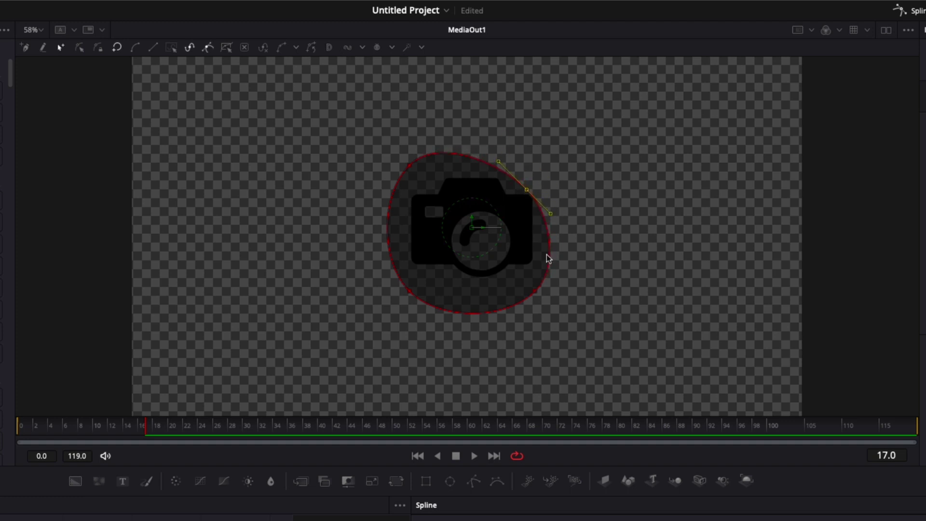
drag(533, 292, 567, 266)
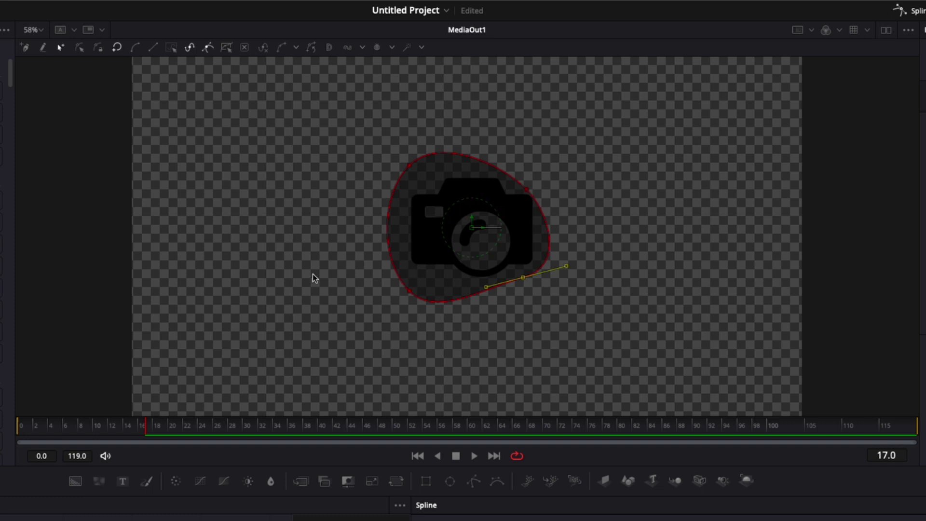
click(250, 271)
drag(375, 320, 366, 273)
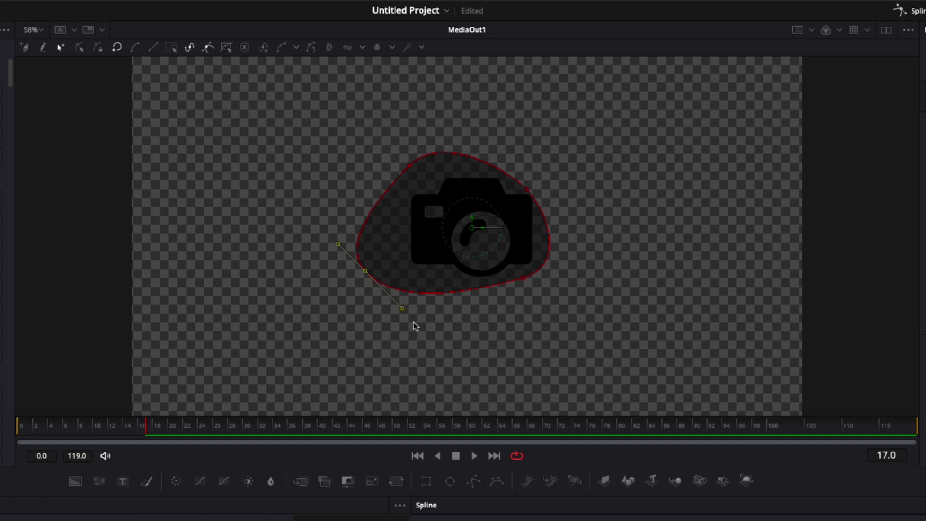
drag(402, 308, 415, 304)
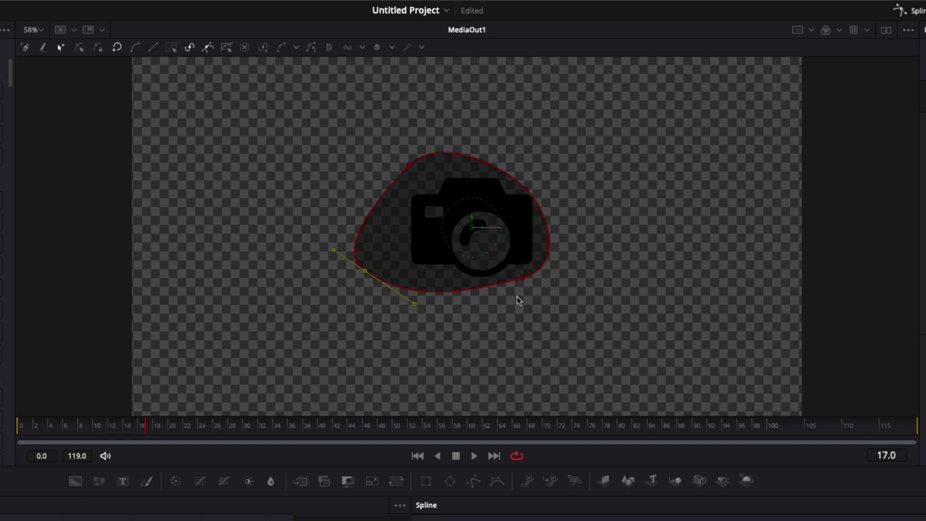
click(522, 278)
drag(521, 278, 511, 286)
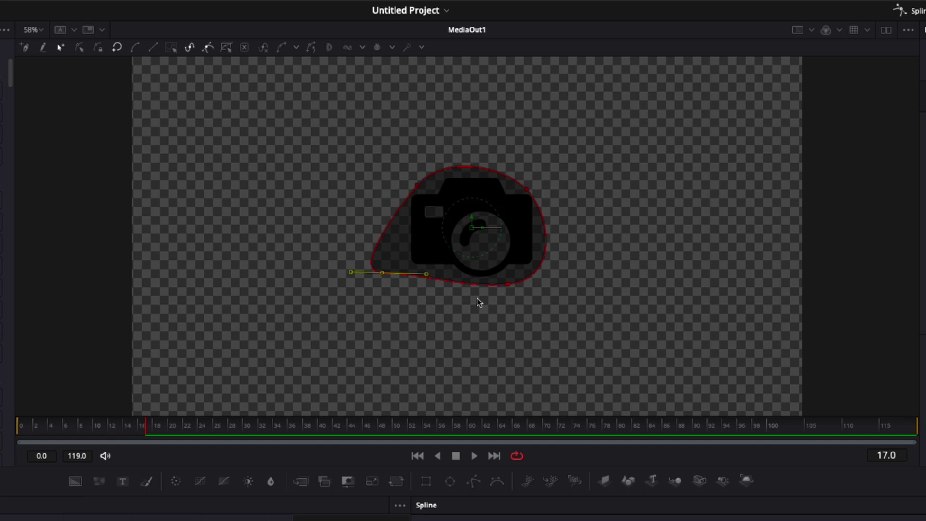
Step: Play the mask morph from the first frame to review it
key(Home)
key(space)
drag(31, 429, 93, 439)
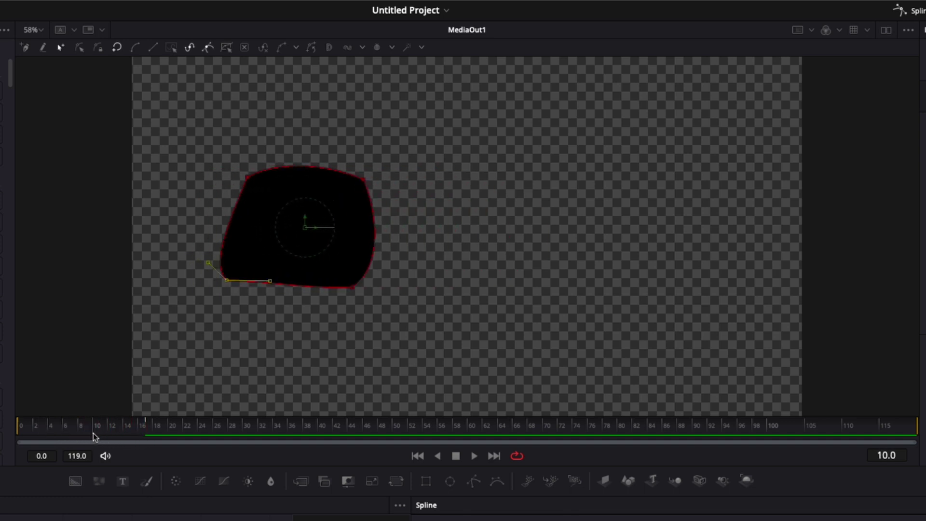
key(space)
key(space)
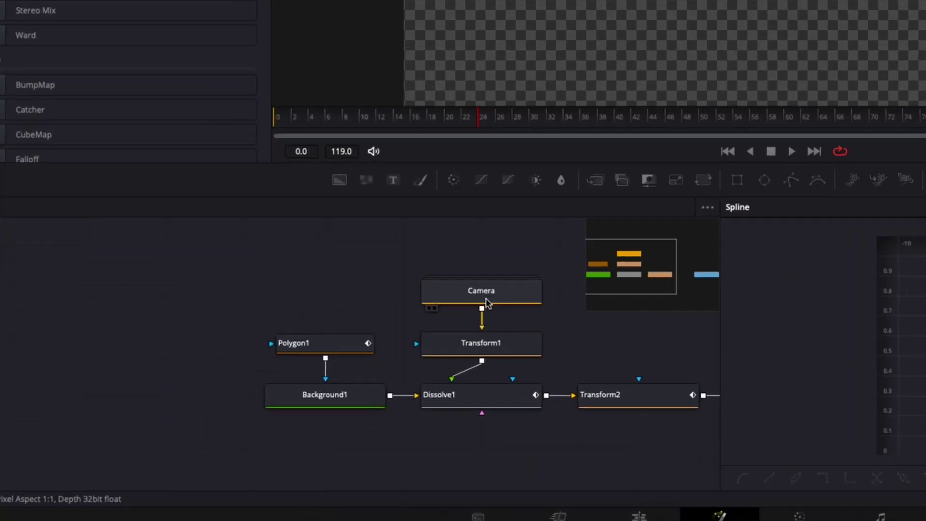
Step: Open the Camera group and go through its camera mask polygon nodes
double_click(485, 296)
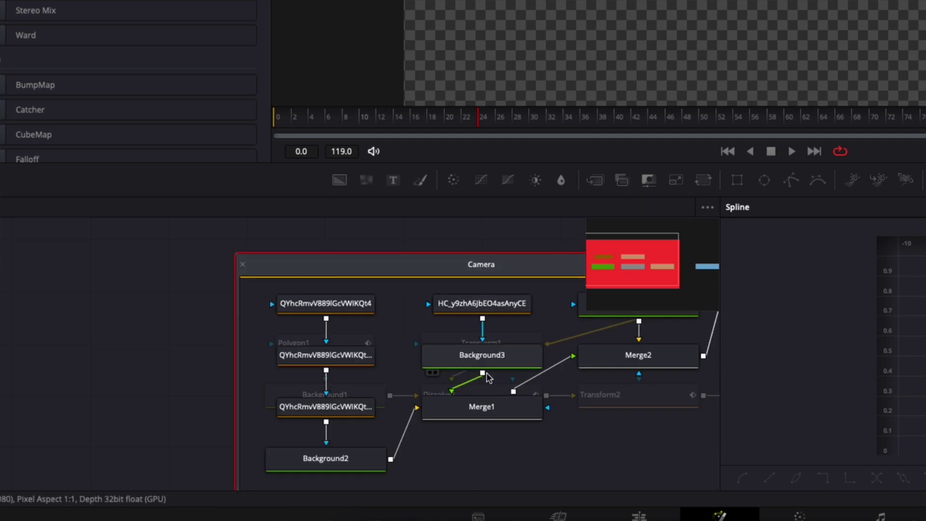
click(342, 315)
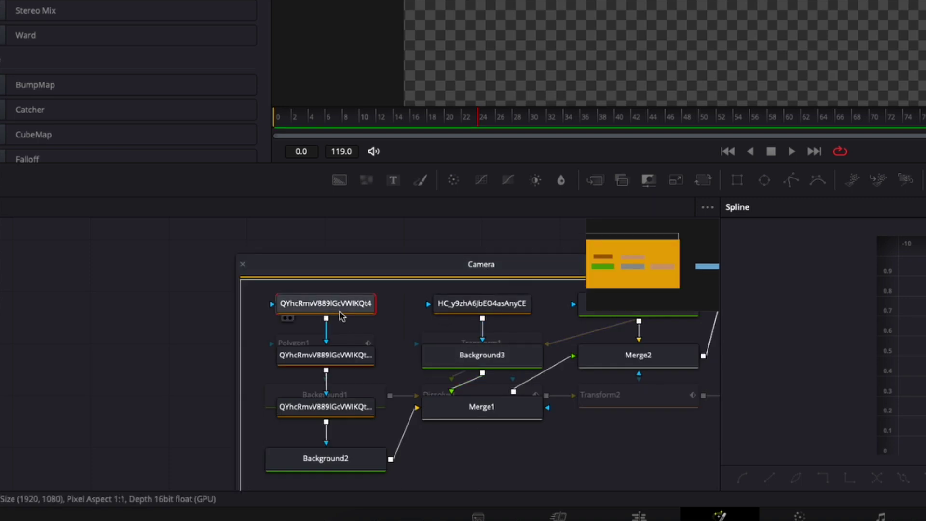
click(345, 359)
click(337, 411)
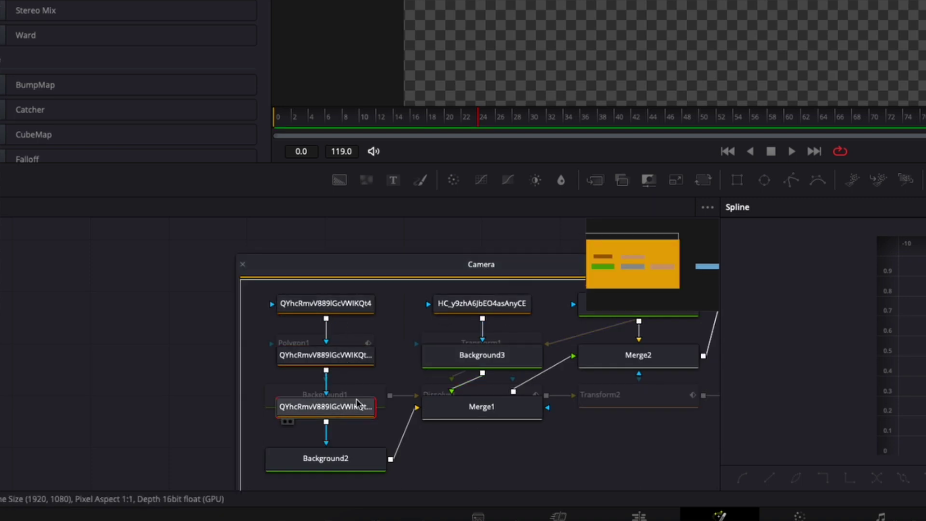
click(496, 311)
click(337, 308)
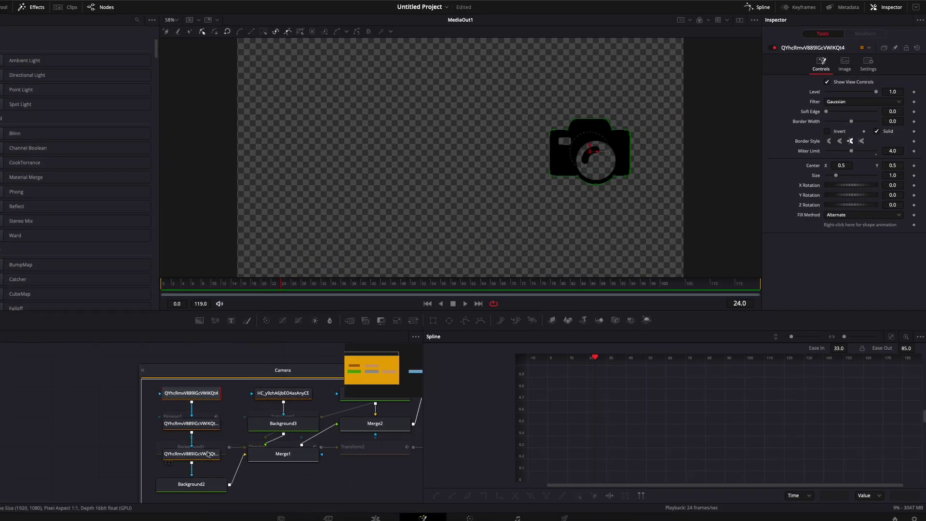
click(208, 454)
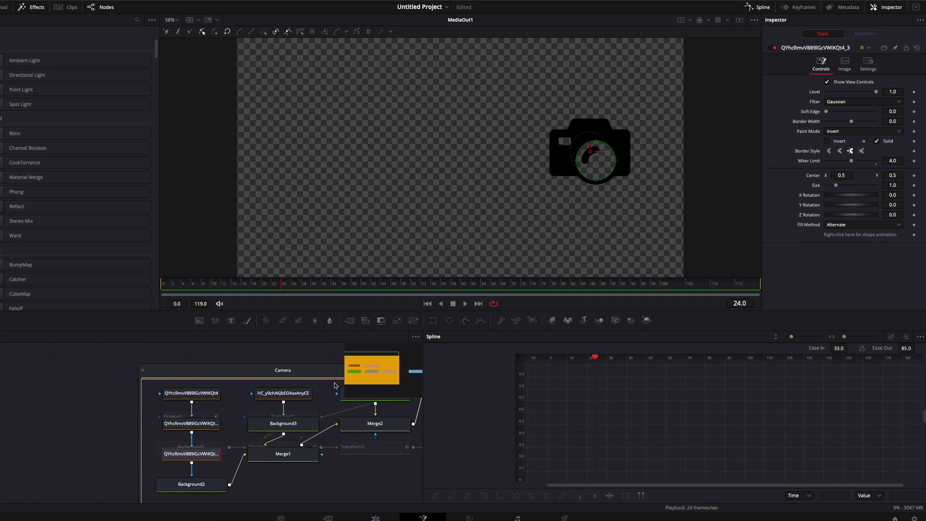
Step: Select the four camera polygons, key their shapes at frame 24, then return to frame 17
click(299, 394)
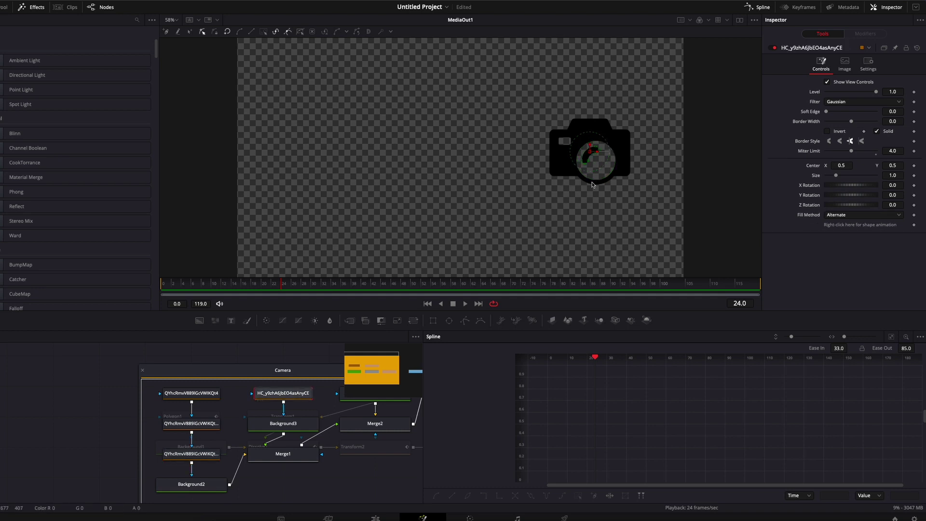
click(557, 129)
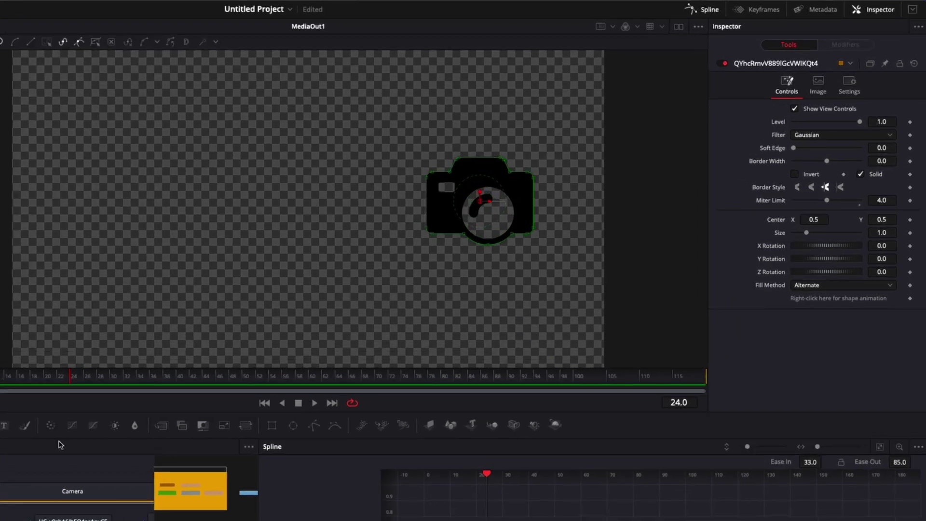
click(75, 381)
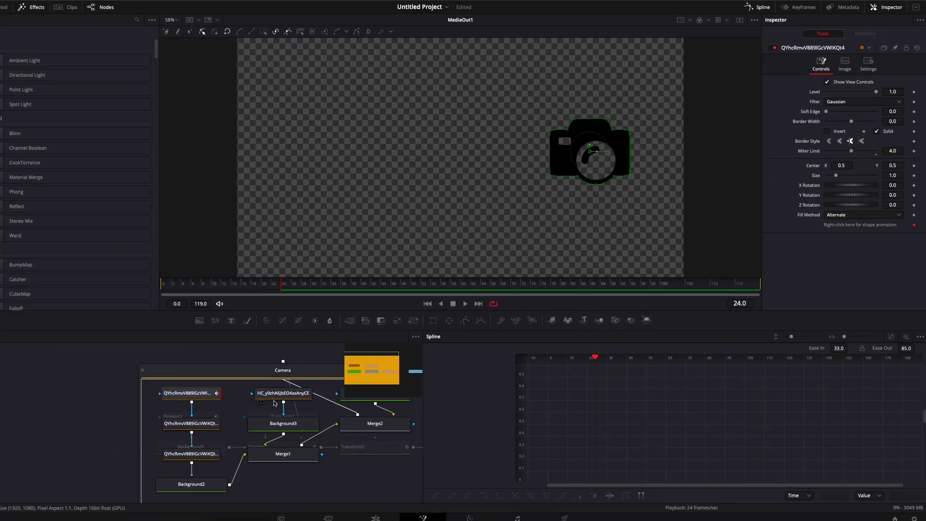
click(270, 395)
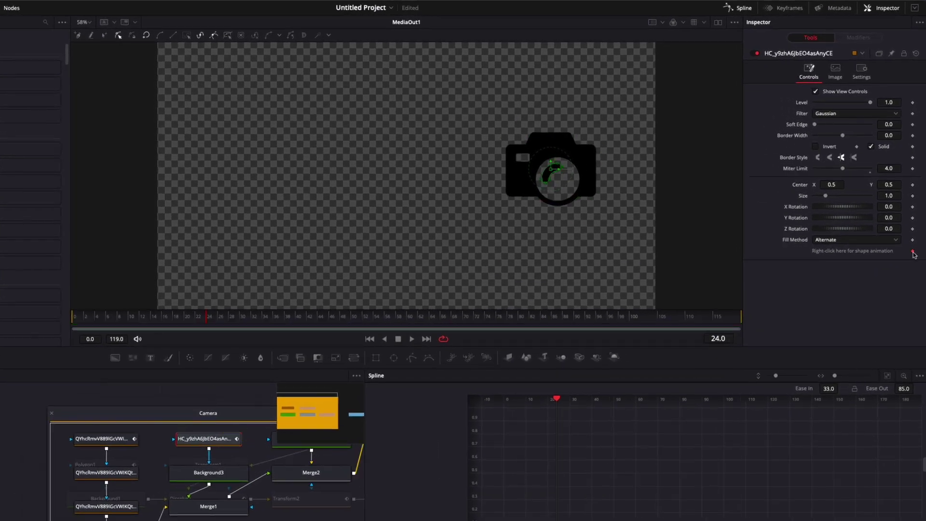
click(85, 477)
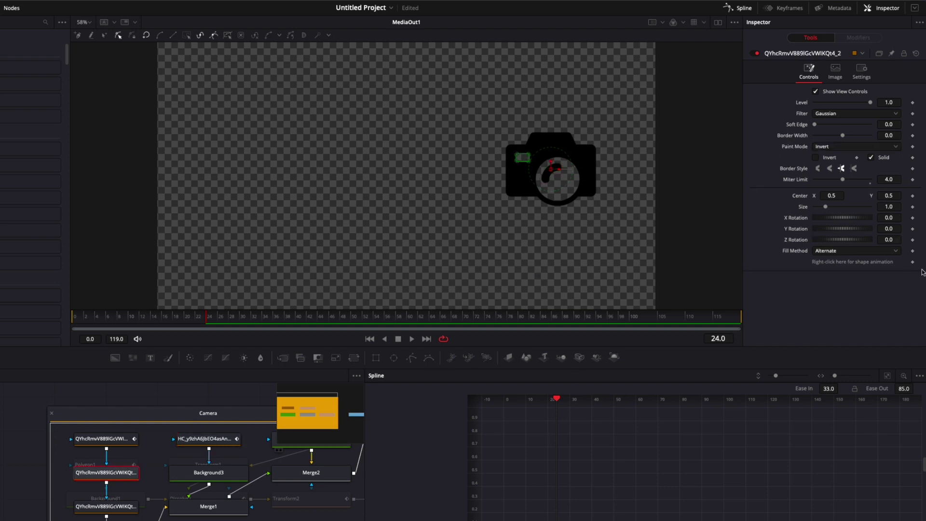
click(124, 505)
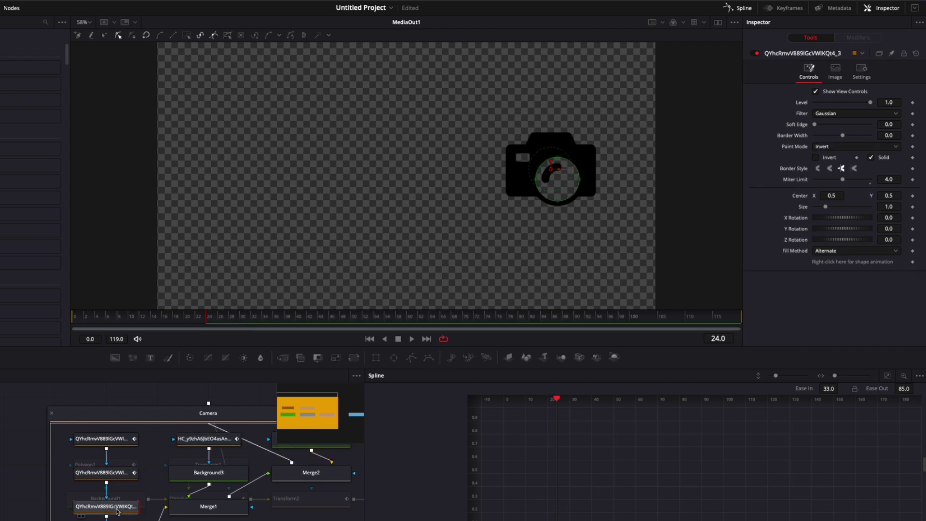
click(912, 262)
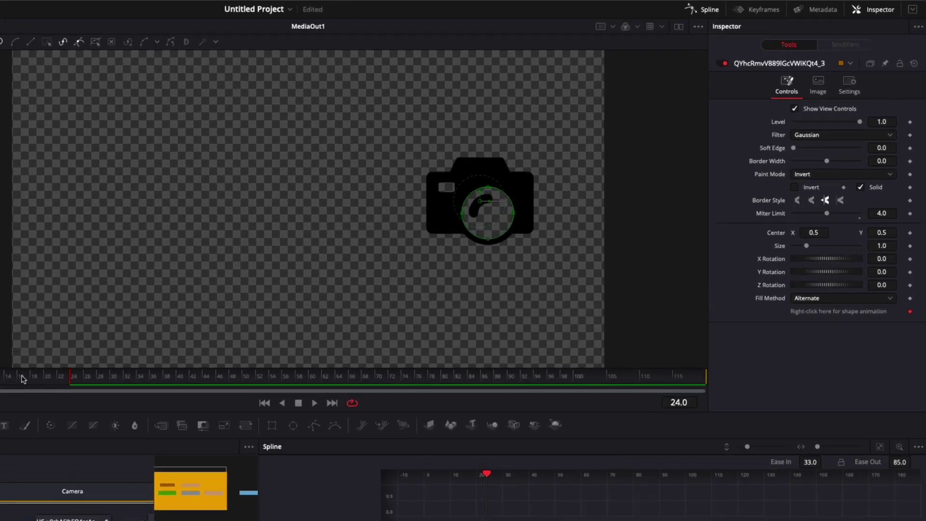
click(23, 379)
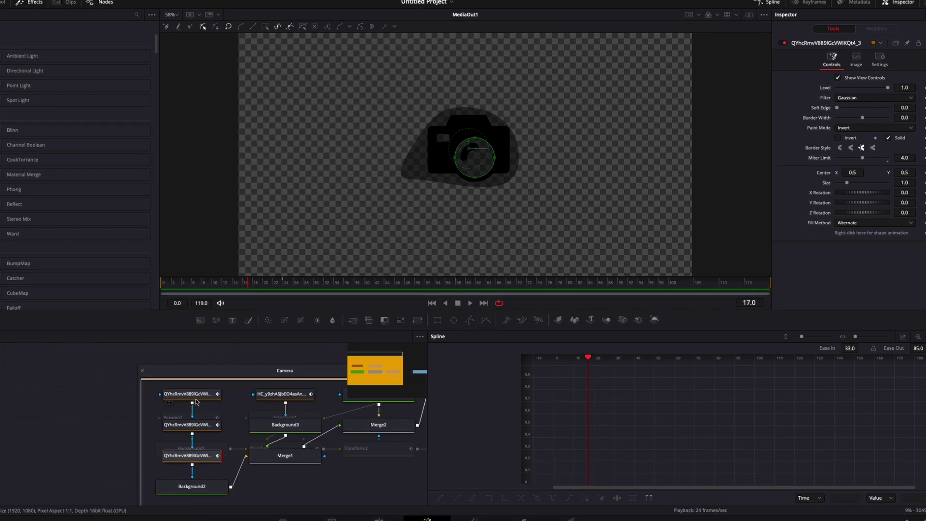
Step: Smooth the camera body polygon's points with Shift+S and stretch them out to the blob edge
click(173, 410)
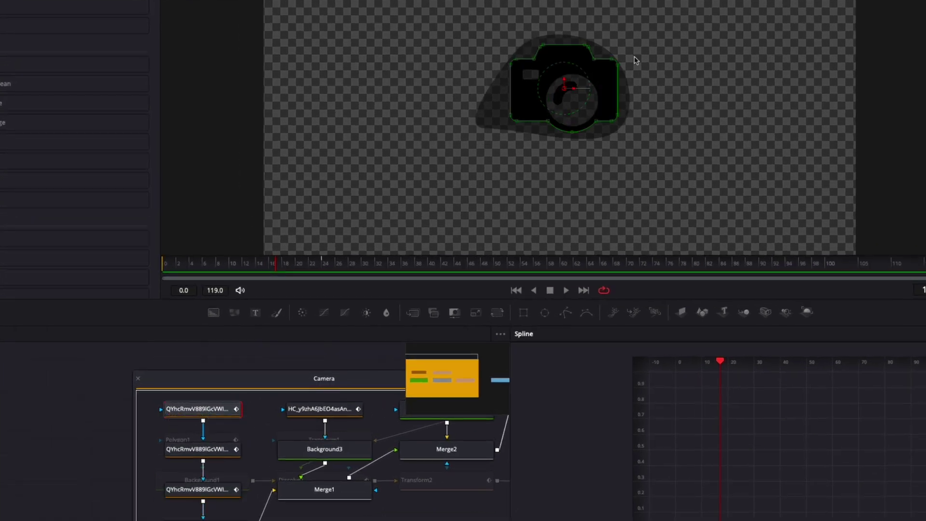
drag(484, 24, 683, 168)
key(shift+s)
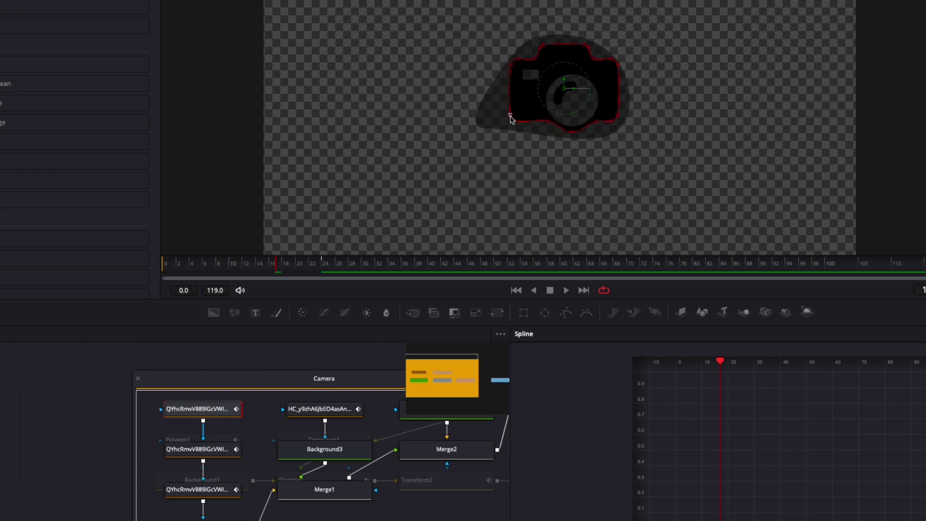
drag(511, 118, 475, 120)
drag(511, 61, 531, 41)
mouse_move(517, 125)
mouse_down()
mouse_move(611, 128)
mouse_move(595, 45)
mouse_move(538, 36)
mouse_up()
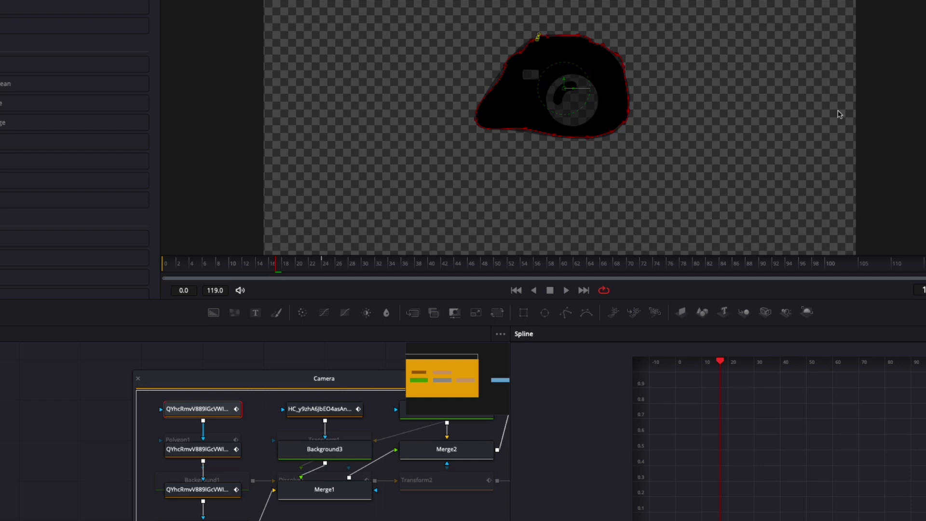
Step: Reshape the viewfinder rectangle and lens circle masks to fit the blob
click(203, 449)
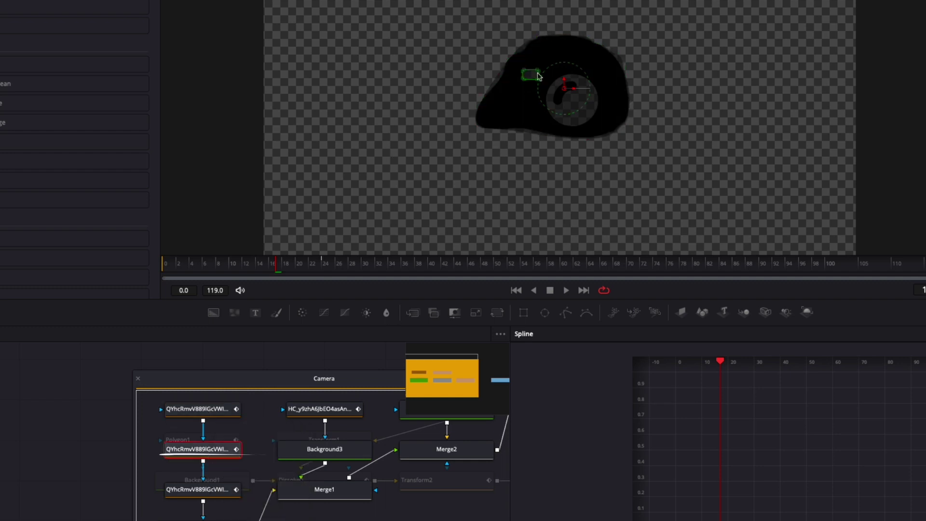
click(530, 131)
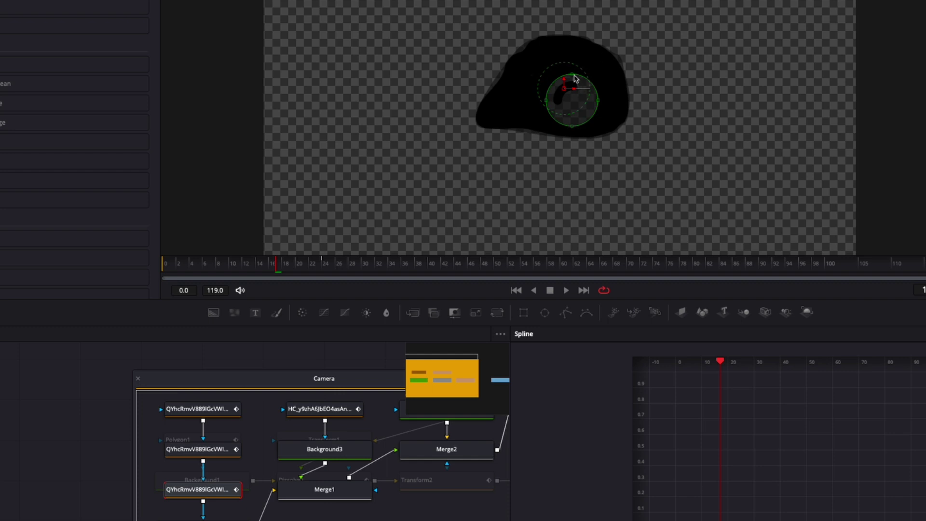
drag(573, 77, 559, 105)
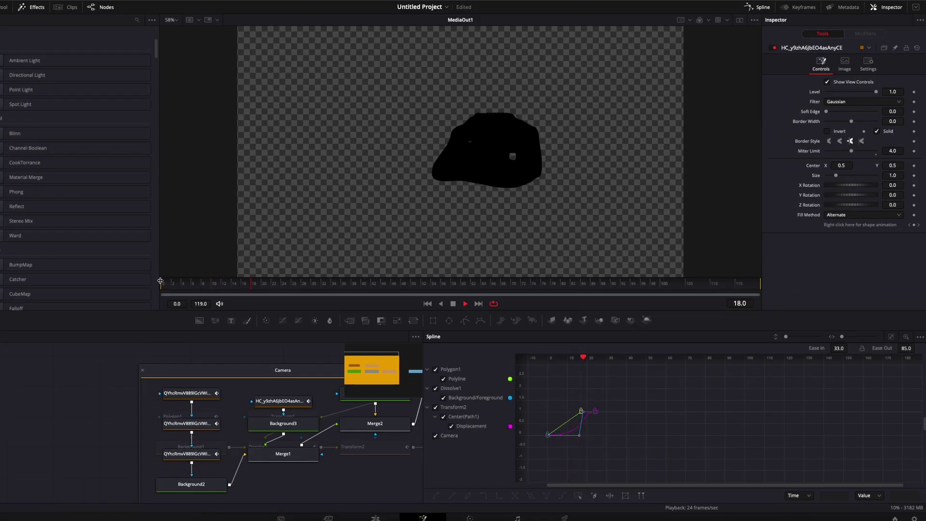
Step: Hide Transform2 and Dissolve1 in the Spline editor and smooth Polygon1's two morph keyframes with S
key(space)
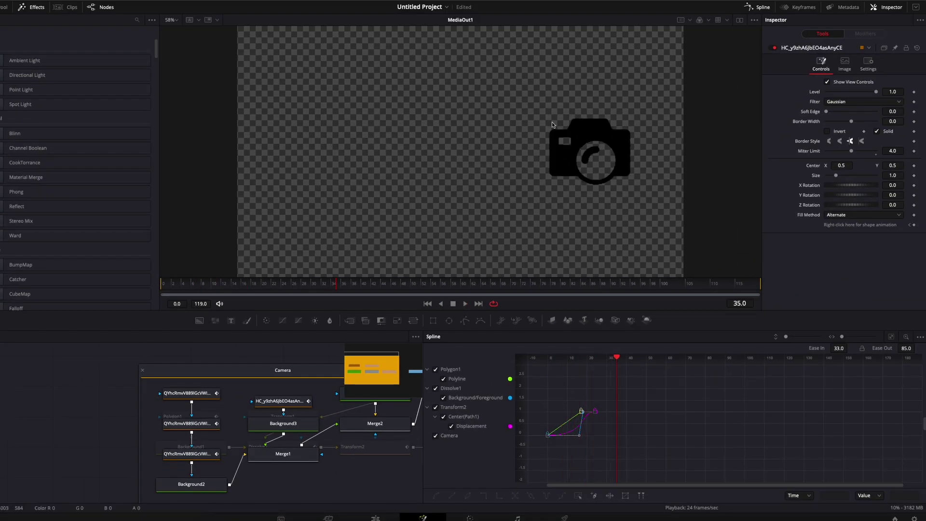
drag(181, 288, 284, 287)
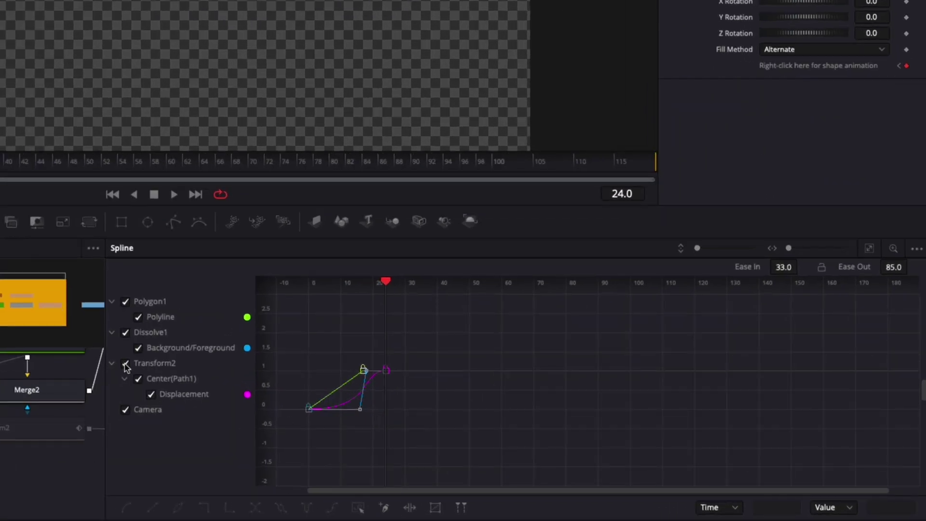
click(126, 365)
click(125, 332)
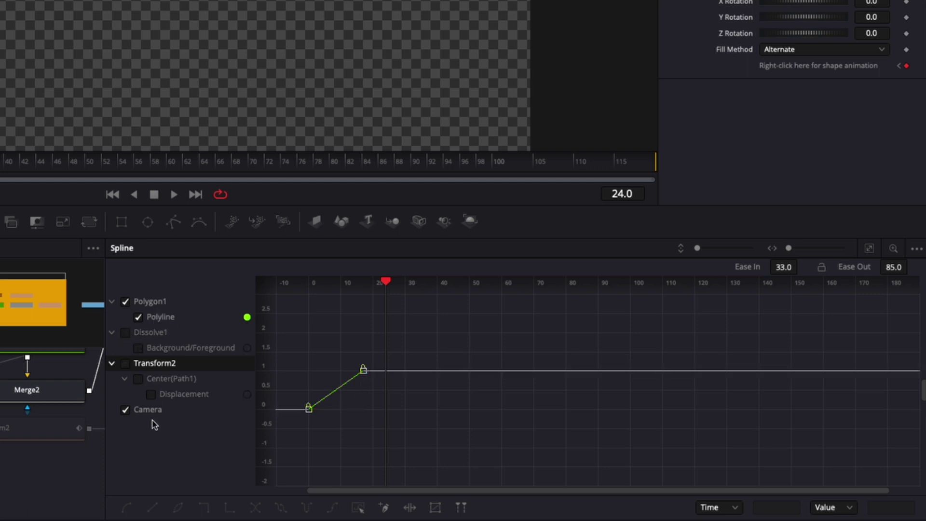
drag(304, 424, 371, 358)
key(s)
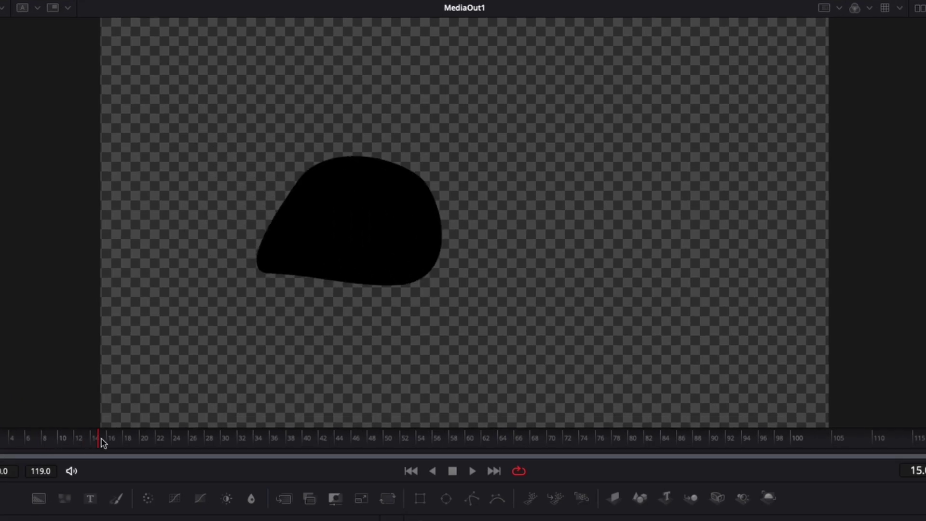
drag(102, 443, 28, 450)
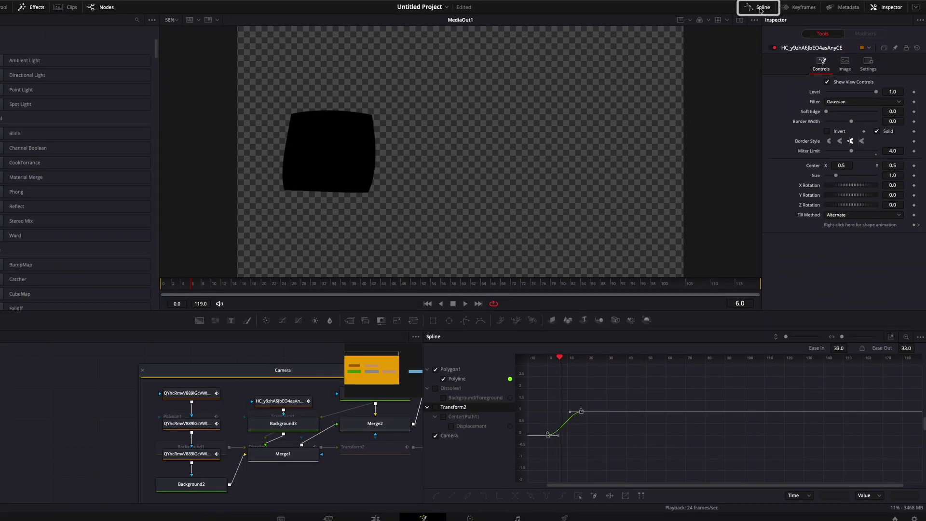
Step: In the Keyframes timeline, move Polygon1's first Polyline keyframe from frame 0 to frame 6
click(761, 8)
click(799, 8)
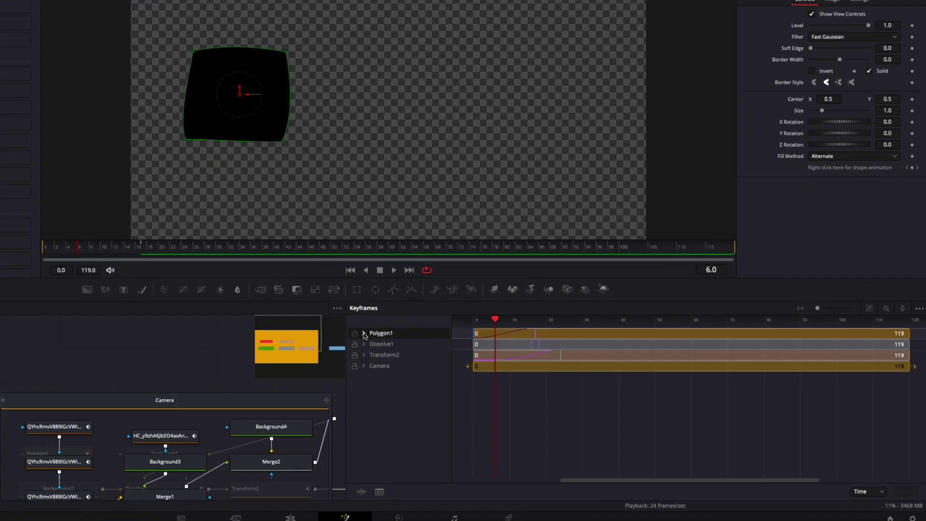
click(439, 358)
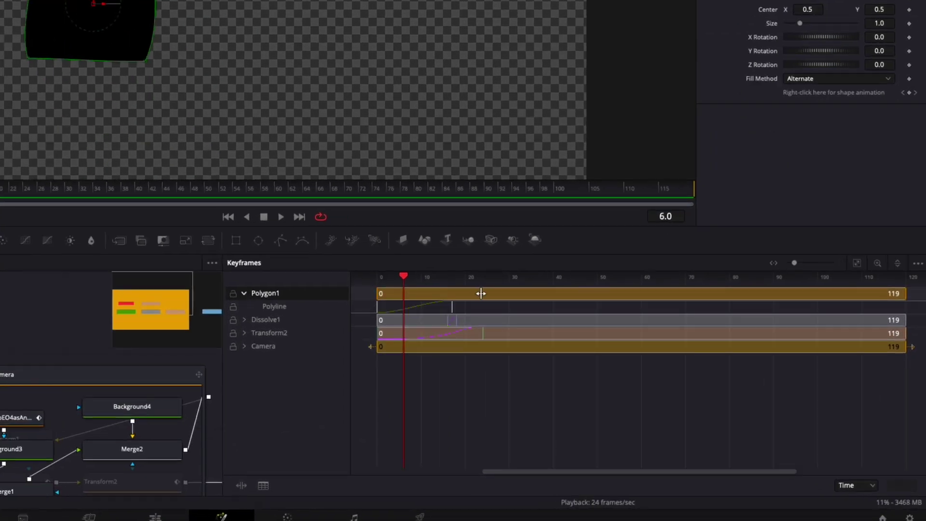
drag(377, 312, 404, 310)
key(space)
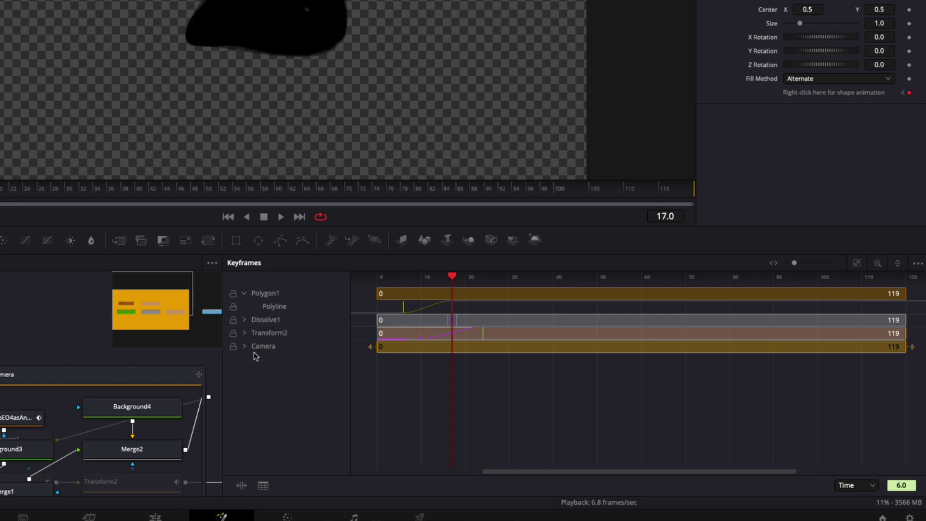
Step: Expand Camera and select its mask keyframes between frames 22 and 24
click(246, 347)
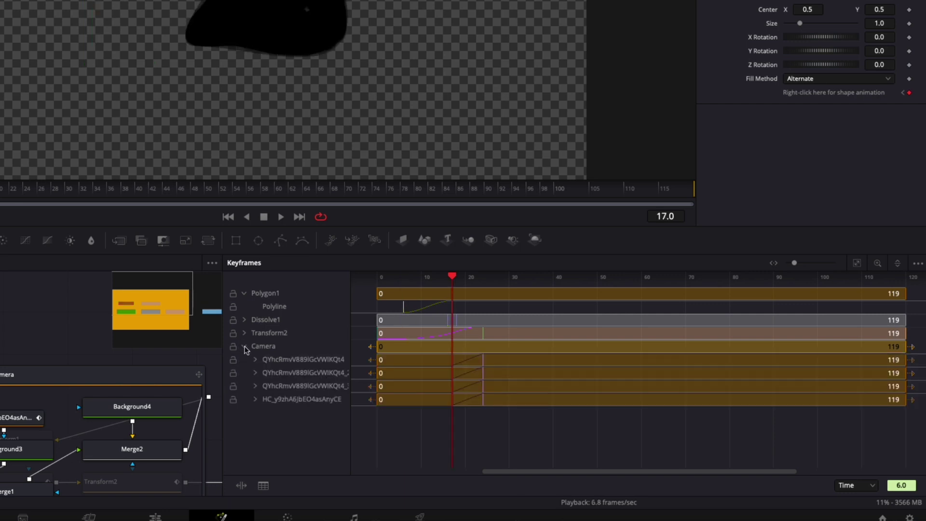
click(12, 193)
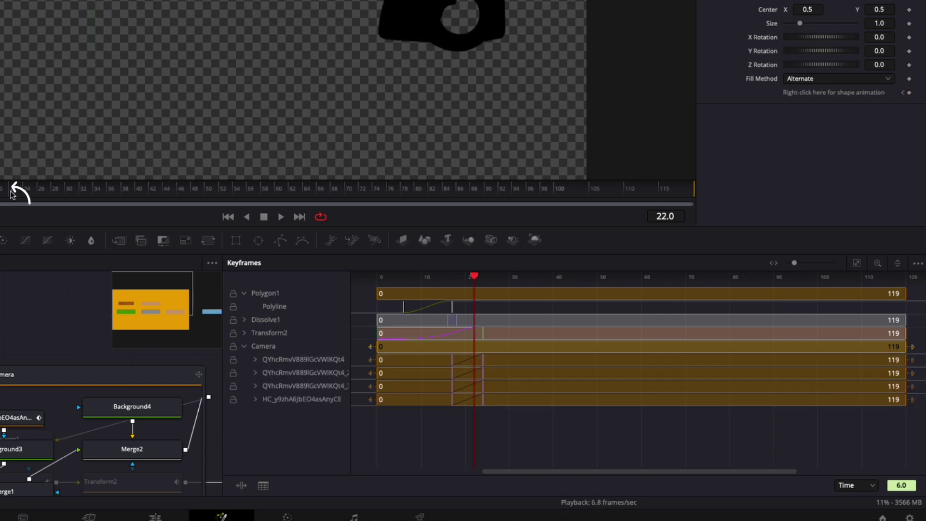
drag(481, 418, 476, 363)
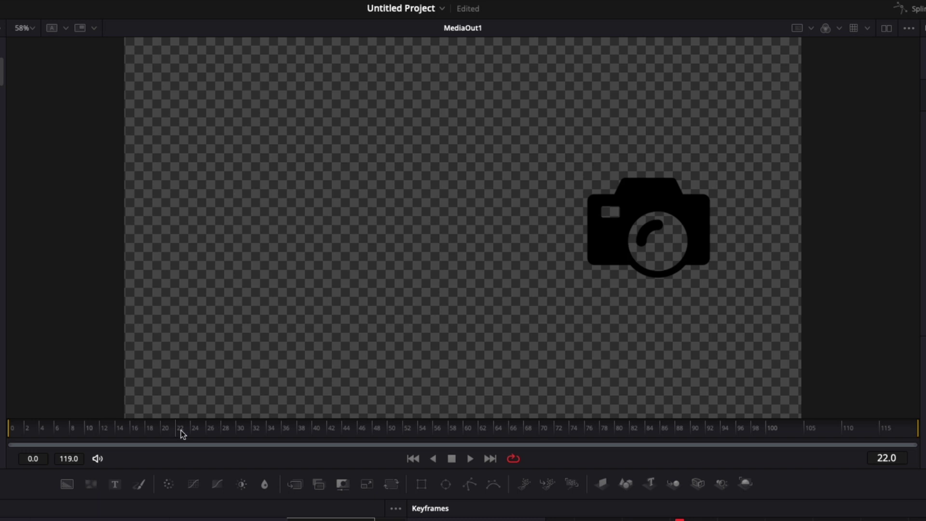
click(194, 431)
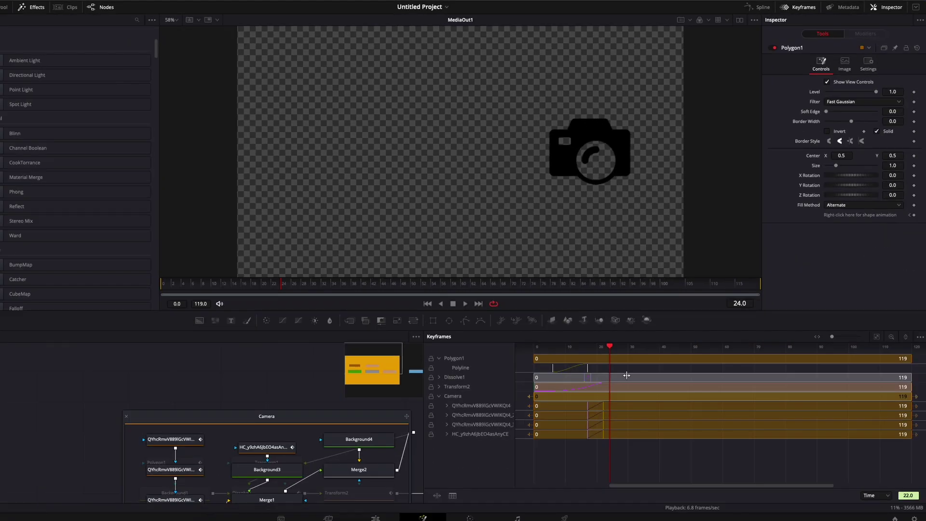